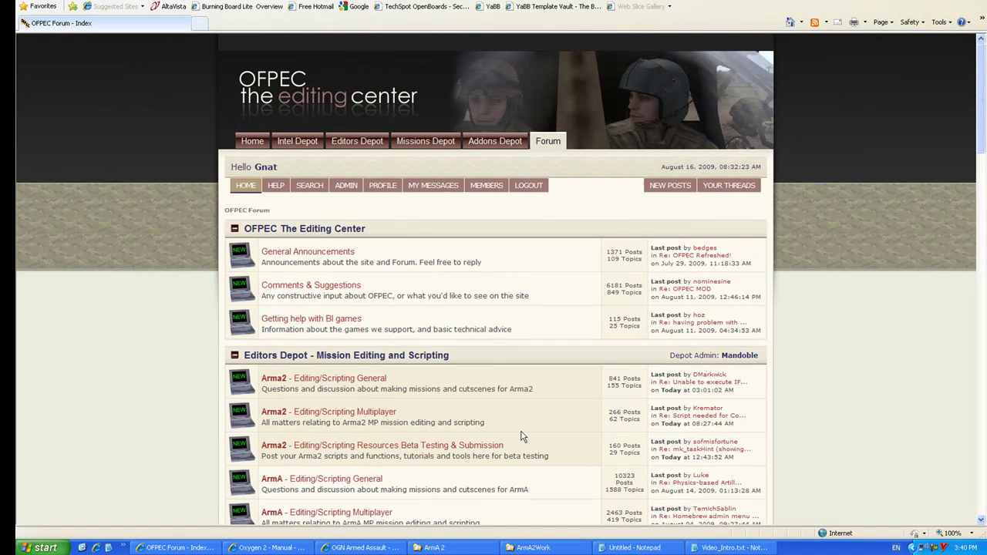
- Bring the ArmA2Work Explorer window in front of the OFPEC forum page
{"action": "left_click", "coordinate": [544, 548]}
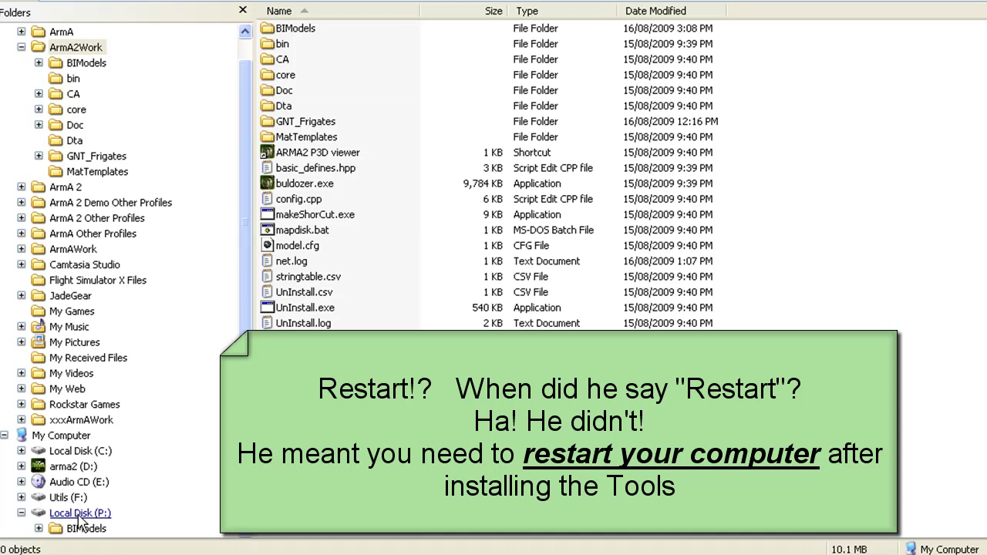
- Browse from Local Disk (P:) through ArmA2Work to the My Documents\ArmA 2 profile folder
{"action": "left_click", "coordinate": [79, 514]}
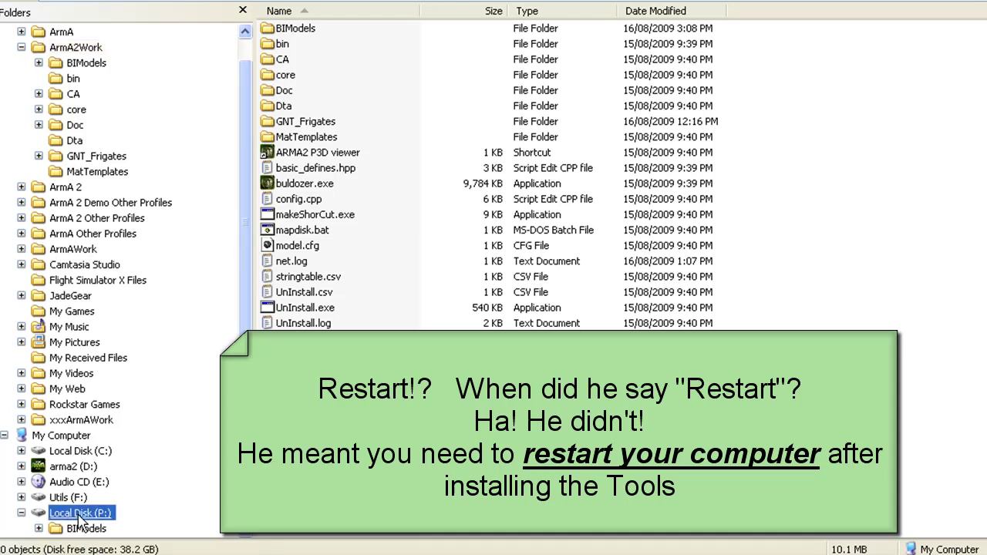
{"action": "left_click", "coordinate": [75, 48]}
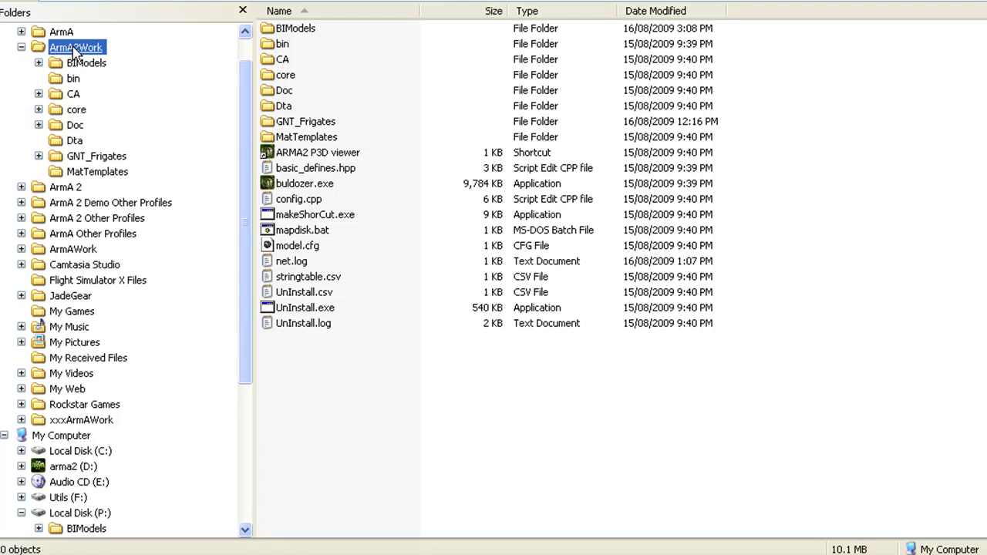
{"action": "left_click_drag", "start_coordinate": [247, 139], "coordinate": [241, 108]}
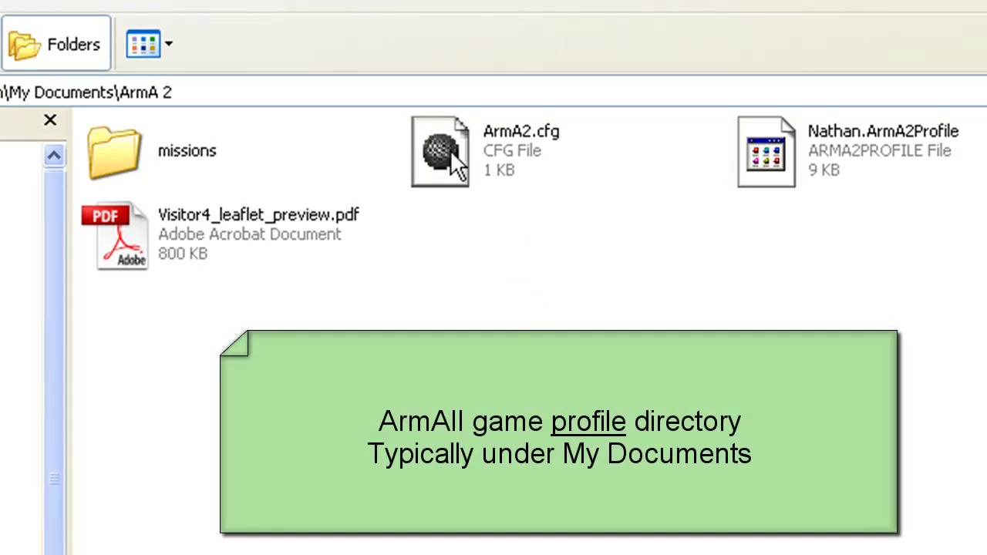
- Copy ArmA2.cfg from the ArmA 2 profile folder and paste it into ArmA2Work
{"action": "mouse_move", "coordinate": [450, 150]}
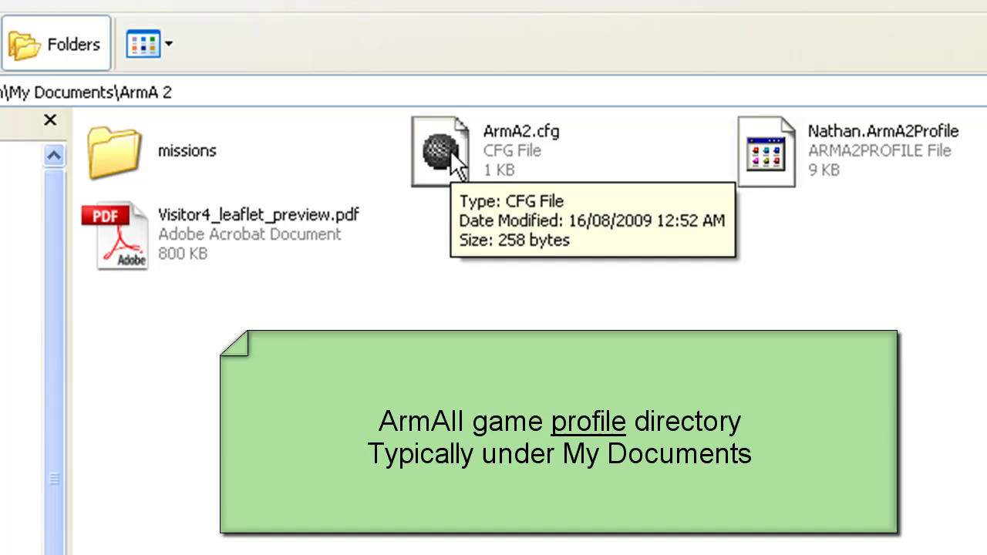
{"action": "right_click", "coordinate": [451, 151]}
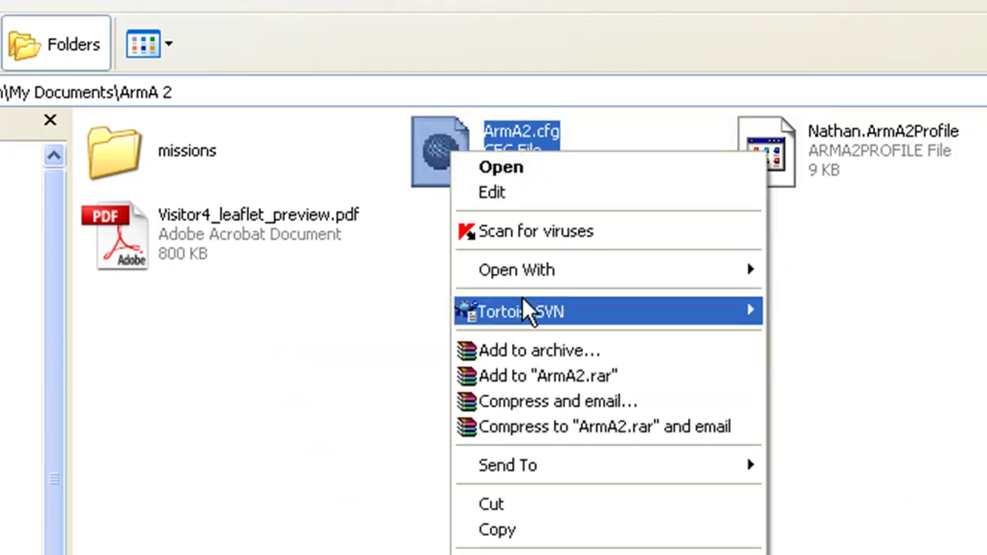
{"action": "left_click", "coordinate": [550, 537]}
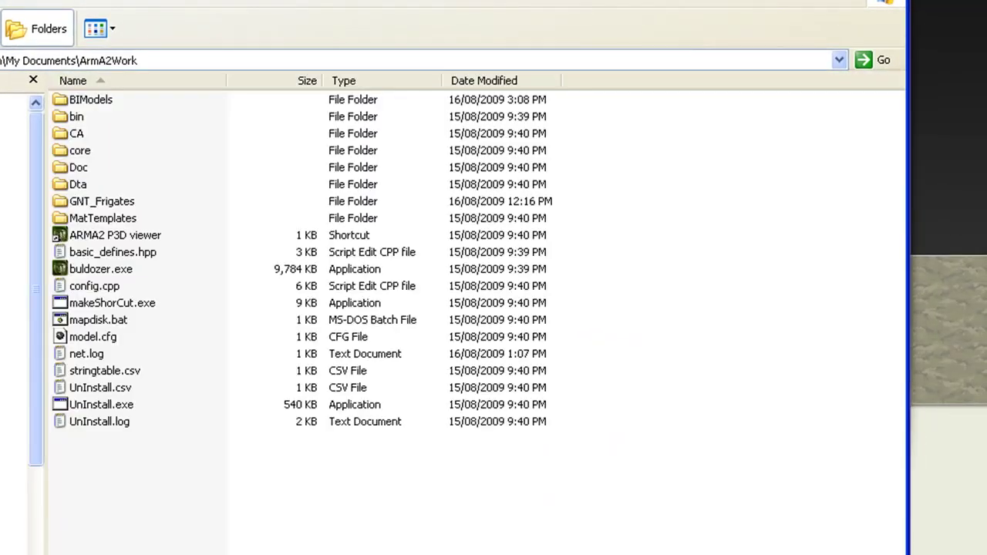
{"action": "right_click", "coordinate": [200, 522]}
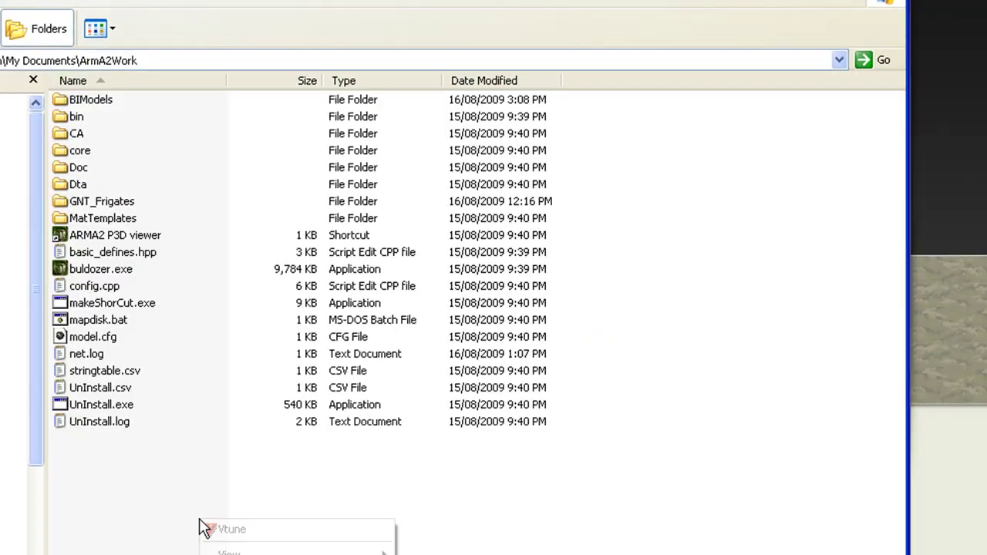
{"action": "key", "text": "ctrl+v"}
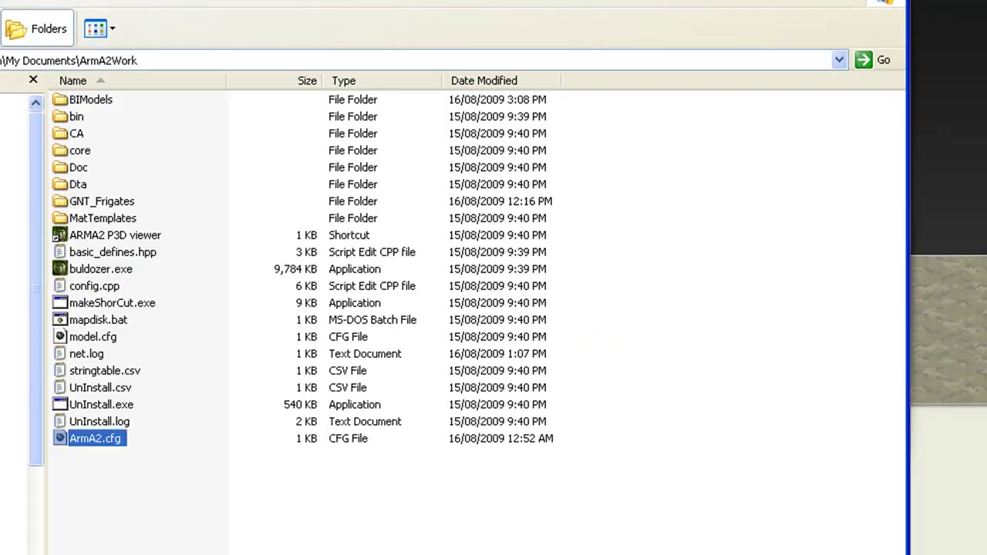
{"action": "left_click", "coordinate": [128, 493]}
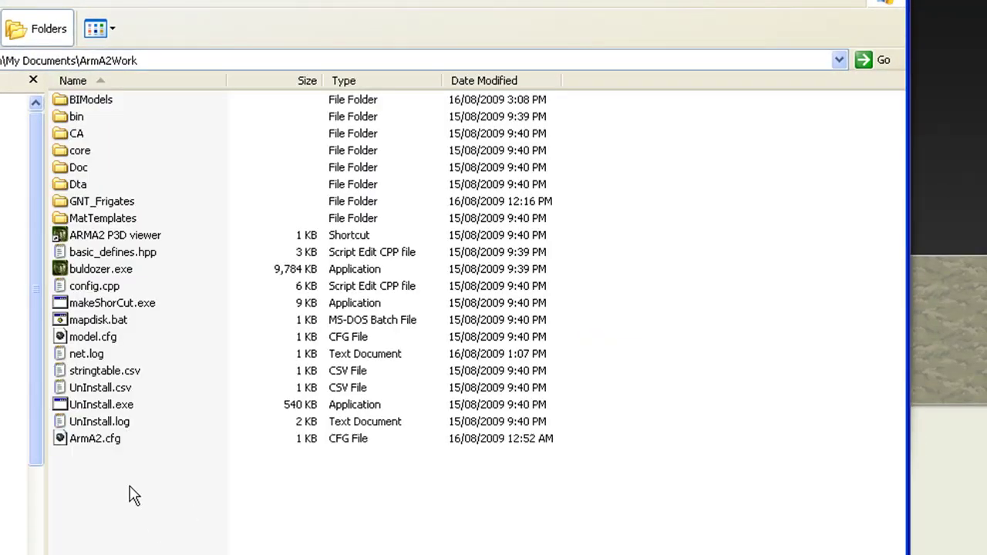
- Open the ArmA2.cfg copy in SciTE, set Resolution_W=1344 and Resolution_H=840, and save
{"action": "double_click", "coordinate": [103, 441]}
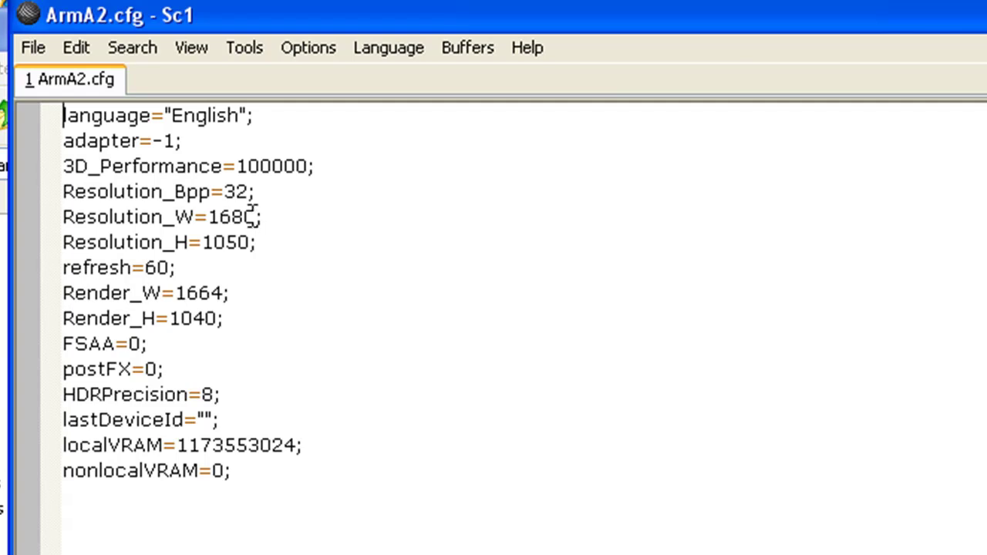
{"action": "left_click_drag", "start_coordinate": [255, 217], "coordinate": [218, 217]}
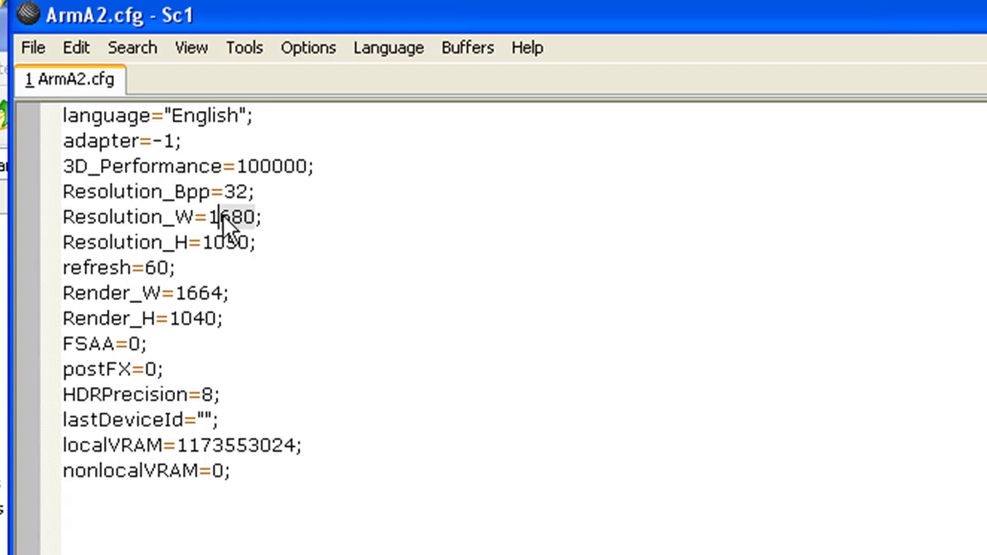
{"action": "type", "text": "344"}
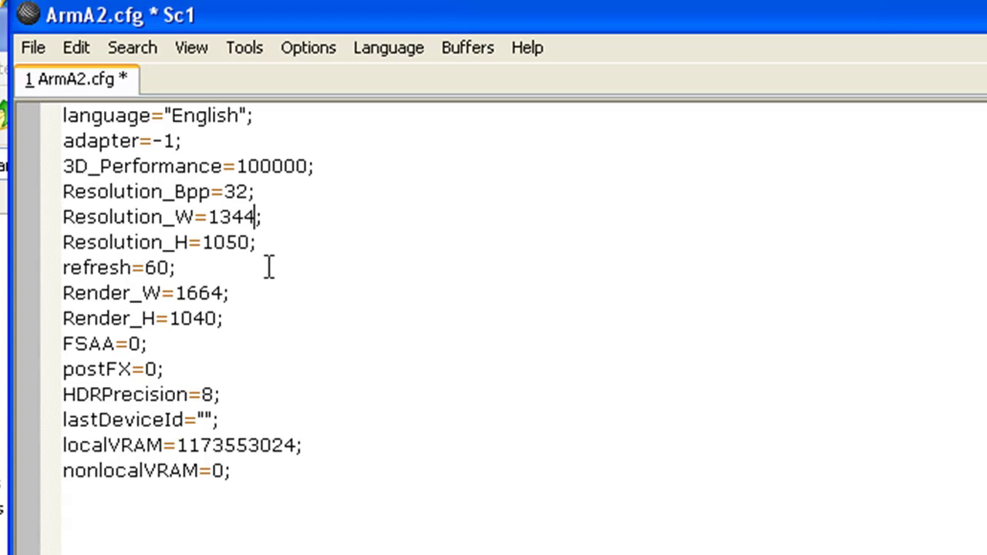
{"action": "left_click_drag", "start_coordinate": [248, 245], "coordinate": [211, 251]}
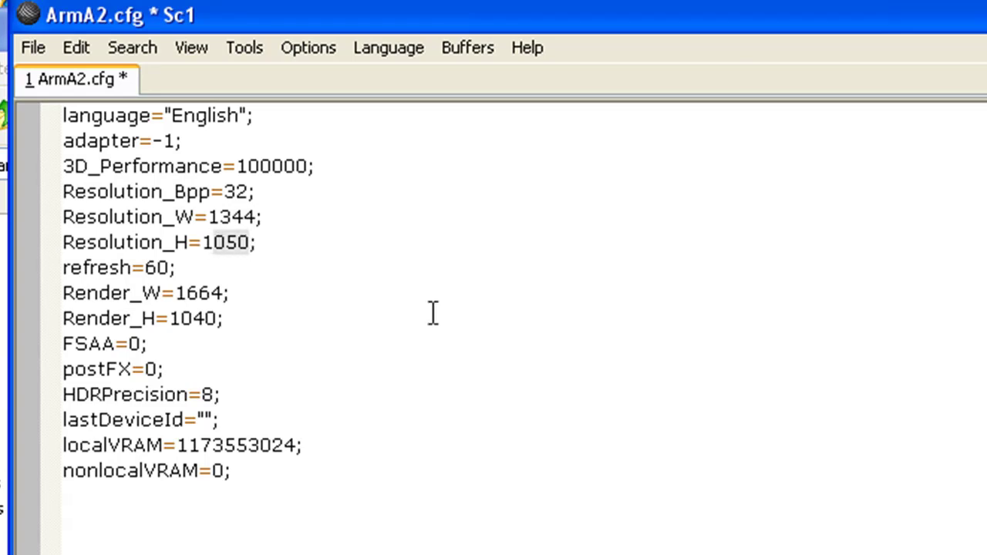
{"action": "type", "text": "840"}
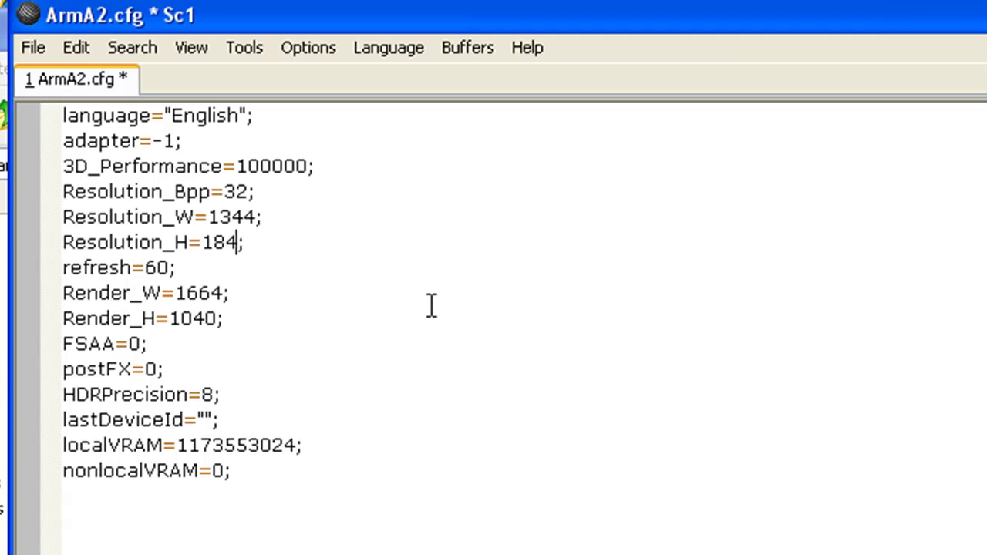
{"action": "left_click", "coordinate": [210, 244]}
{"action": "key", "text": "BackSpace"}
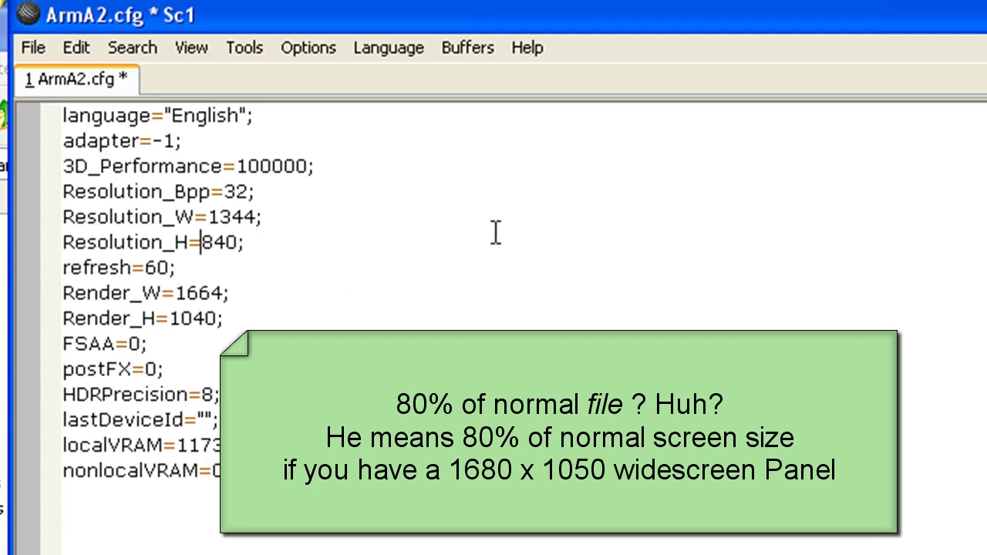
{"action": "left_click", "coordinate": [41, 49]}
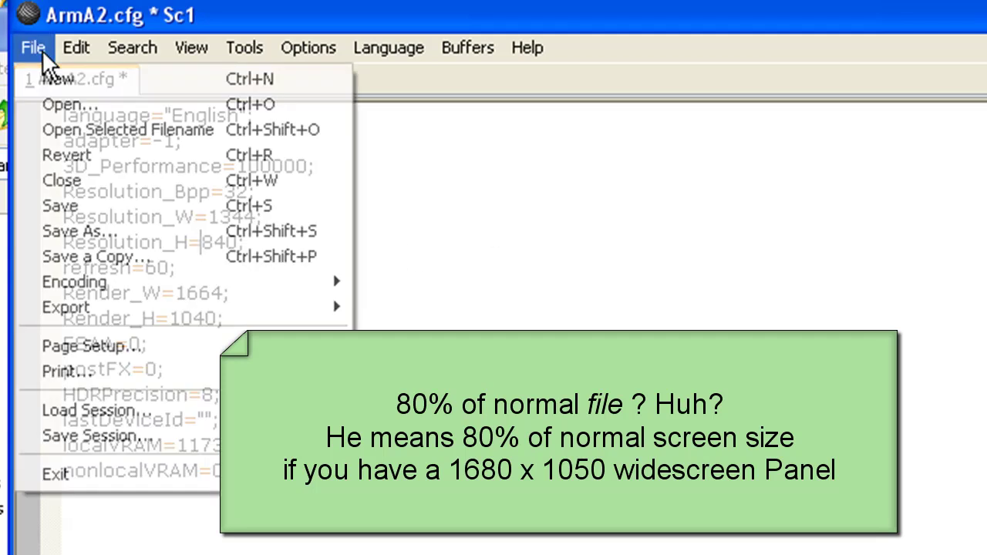
{"action": "left_click", "coordinate": [142, 204]}
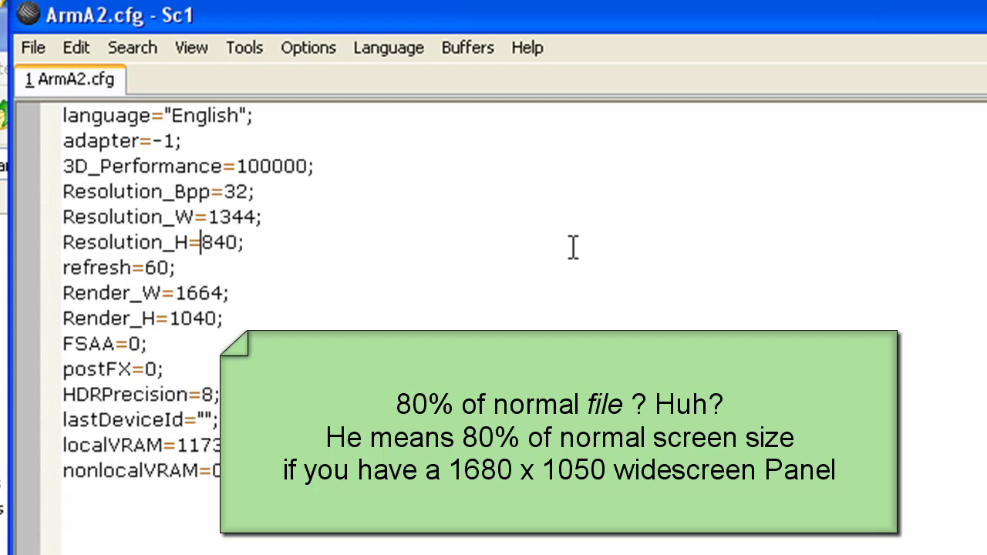
- Save the resolution changes to the config and close SciTE
{"action": "left_click", "coordinate": [32, 49]}
{"action": "left_click", "coordinate": [132, 222]}
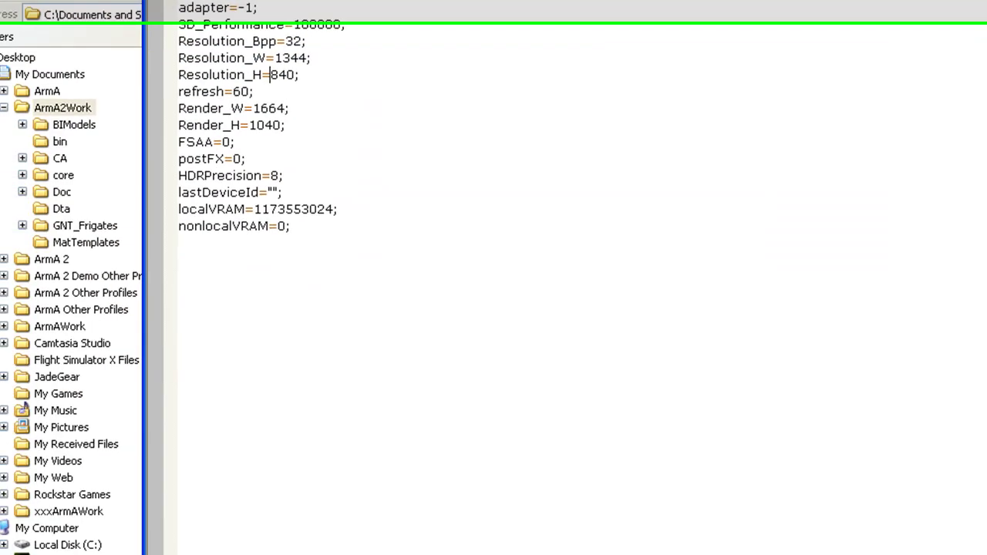
{"action": "key", "text": "alt+F4"}
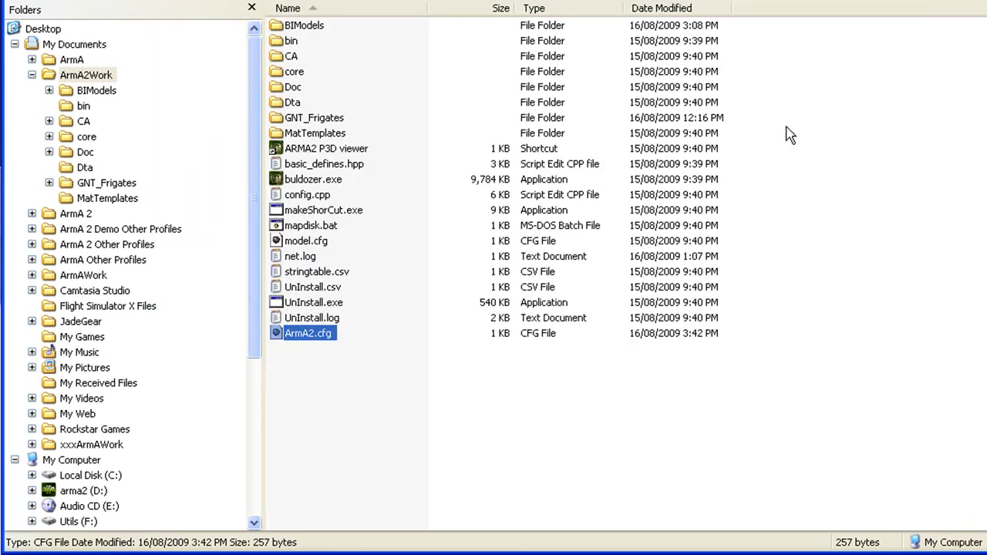
- Rename the ArmA2.cfg copy to ArmA2Buldozer.cfg
{"action": "left_click", "coordinate": [308, 334]}
{"action": "left_click", "coordinate": [314, 334]}
{"action": "type", "text": "Bul"}
{"action": "type", "text": "dozer"}
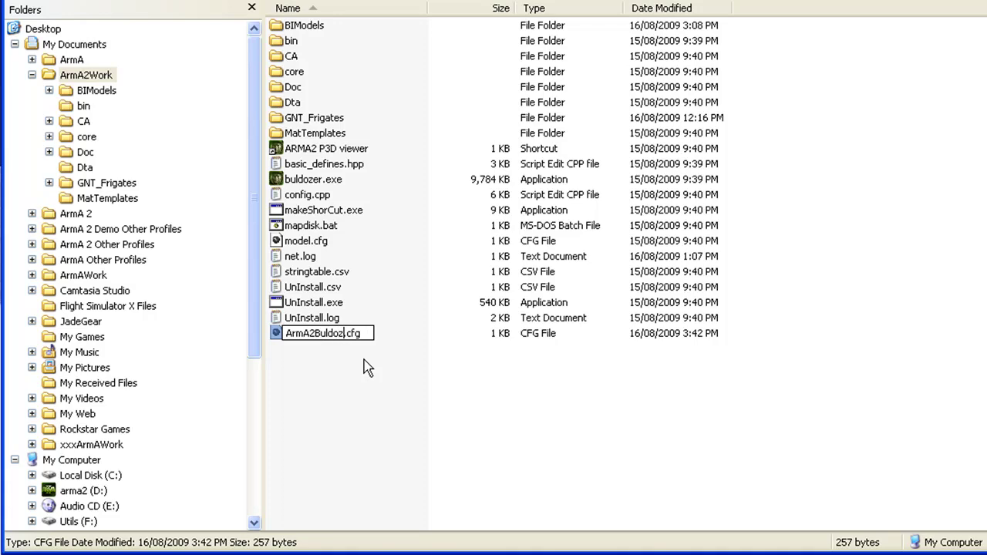
{"action": "key", "text": "Return"}
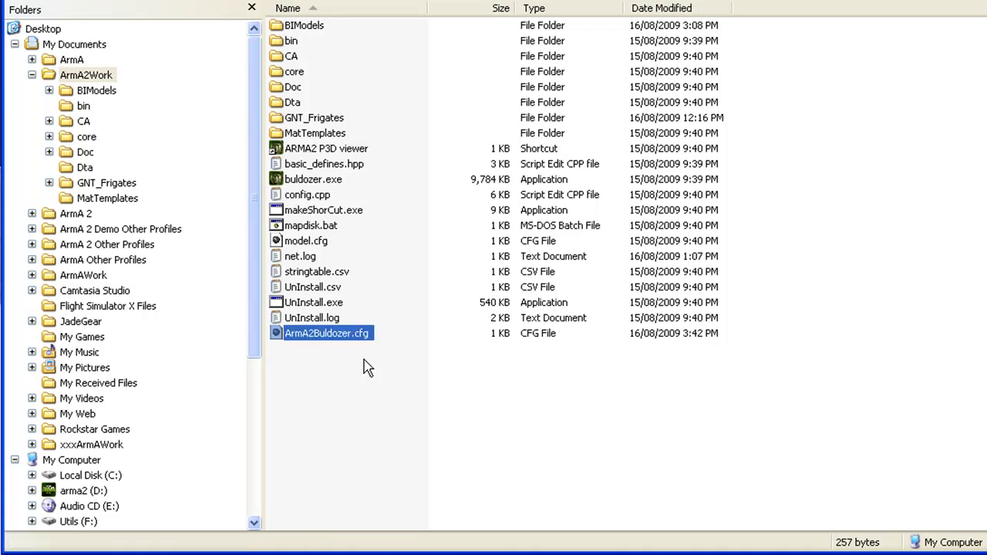
{"action": "left_click", "coordinate": [389, 385]}
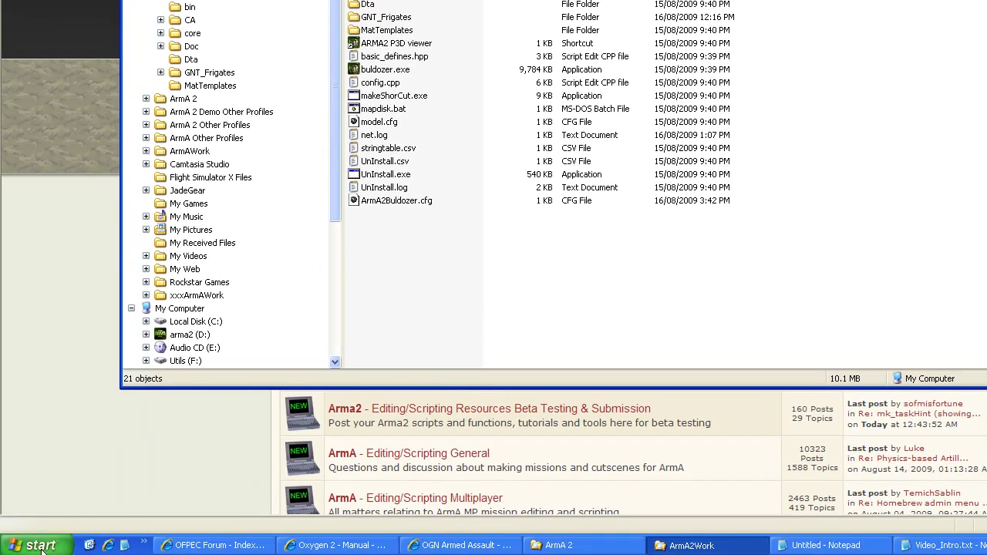
- Launch Oxygen 2 Personal Edition from Start > Bohemia Interactive > Tools
{"action": "left_click", "coordinate": [40, 545]}
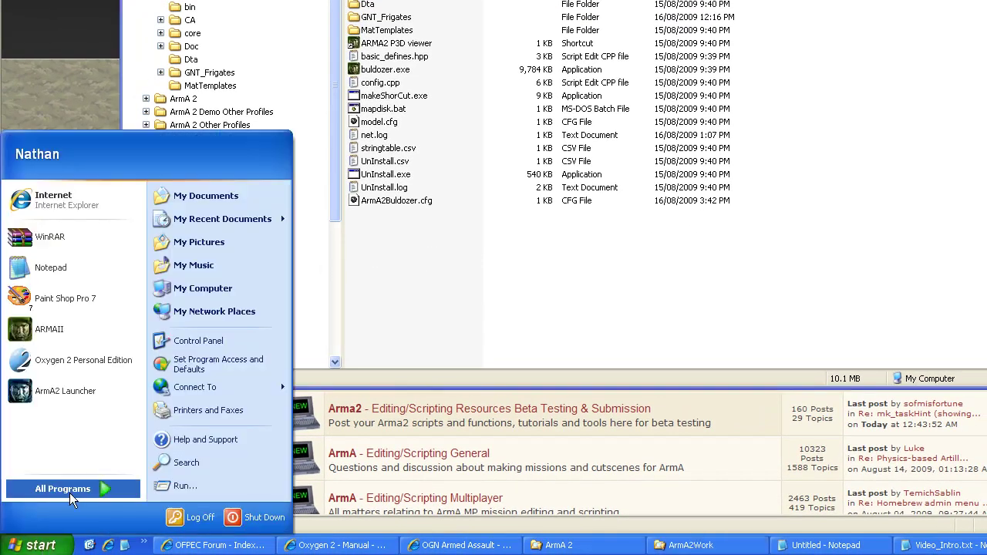
{"action": "mouse_move", "coordinate": [70, 493]}
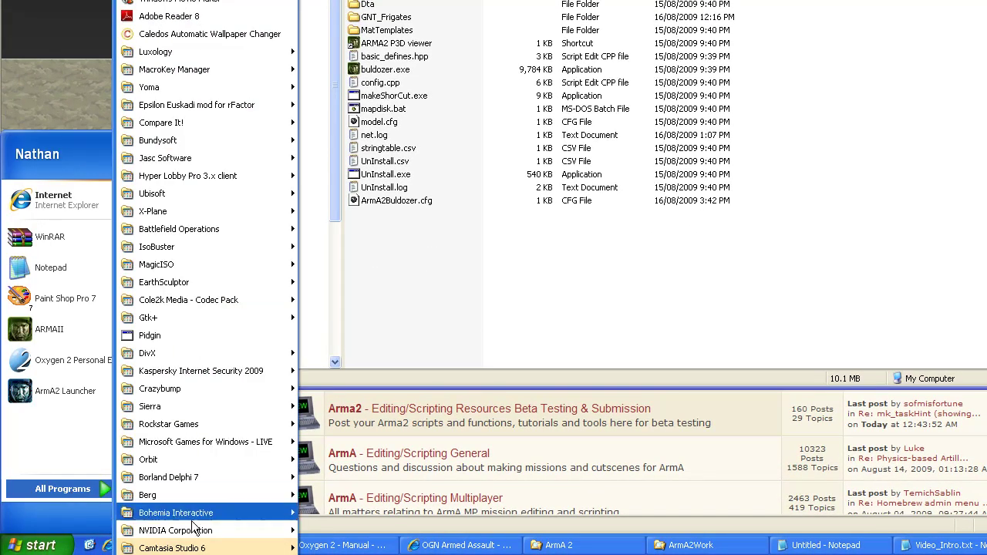
{"action": "mouse_move", "coordinate": [244, 512]}
{"action": "mouse_move", "coordinate": [332, 532]}
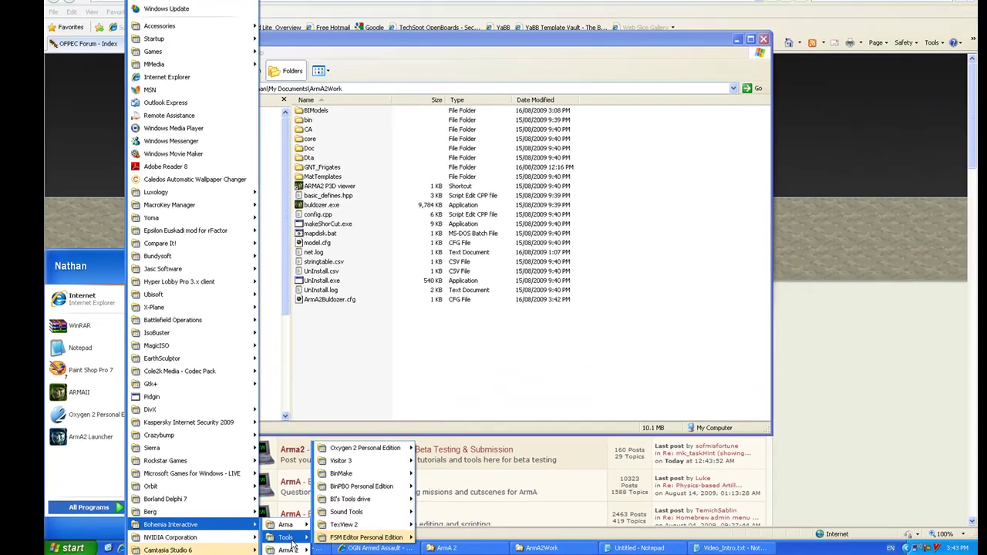
{"action": "mouse_move", "coordinate": [469, 419]}
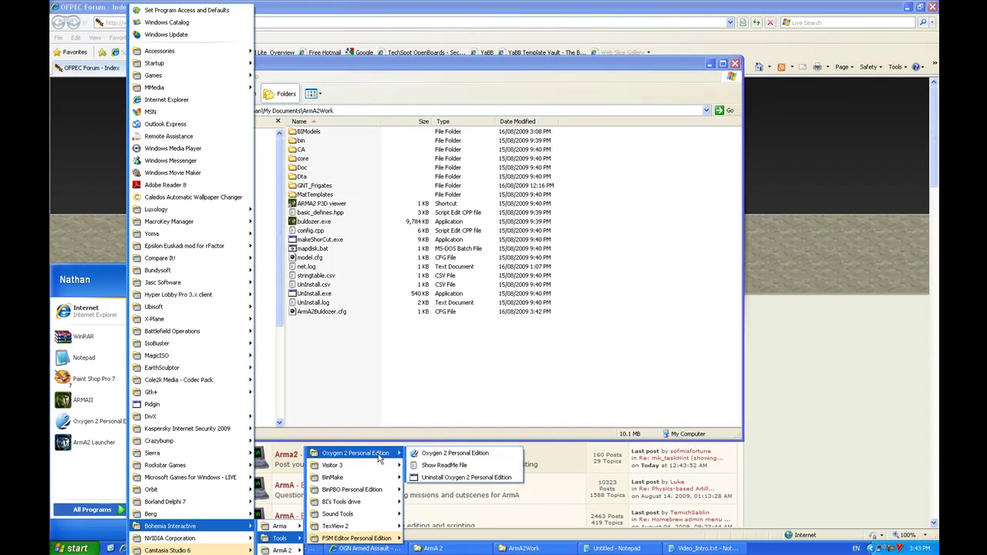
{"action": "left_click", "coordinate": [451, 453]}
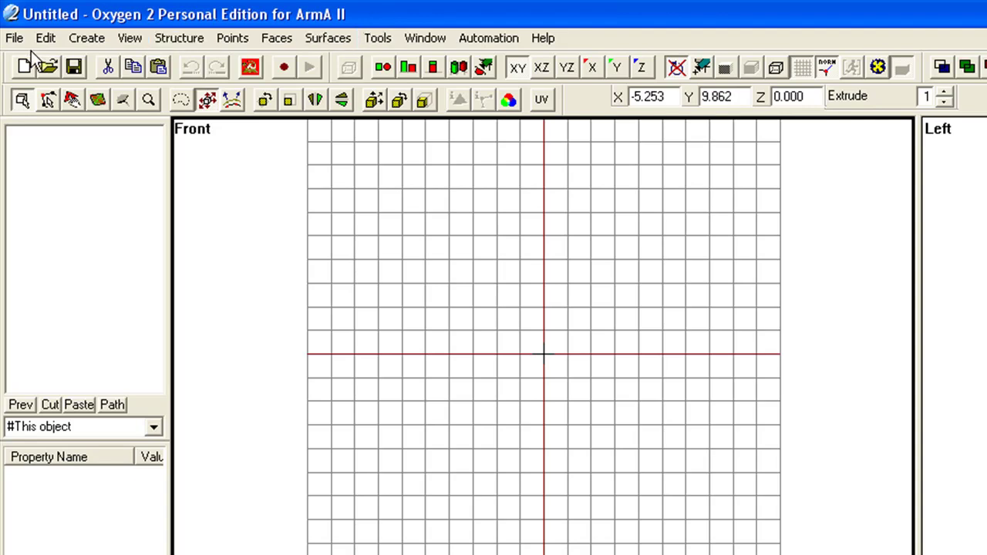
- Open the Config dialog, enlarge it and its Value column, and edit the External Viewer command at its end
{"action": "left_click", "coordinate": [14, 39]}
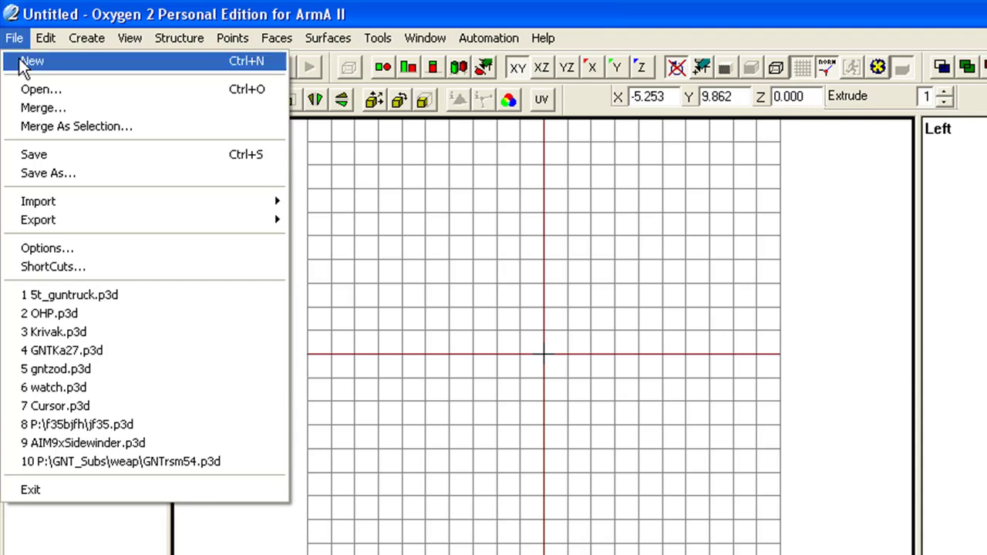
{"action": "left_click", "coordinate": [68, 253]}
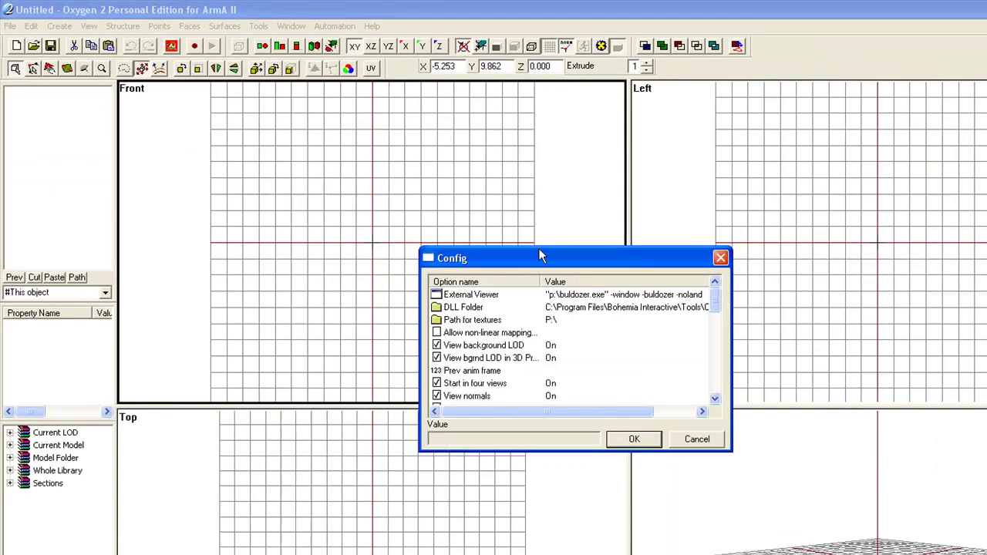
{"action": "left_click_drag", "start_coordinate": [898, 426], "coordinate": [544, 215]}
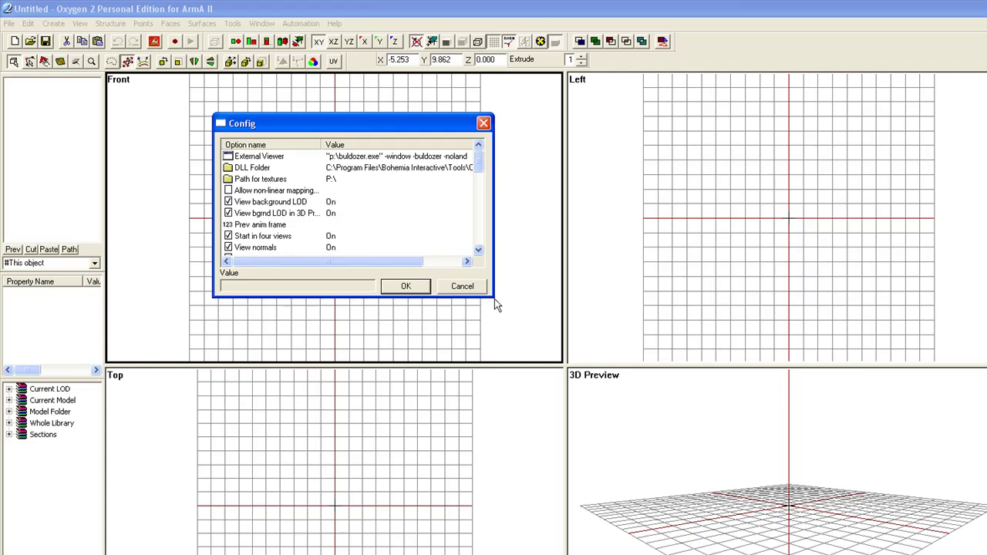
{"action": "left_click_drag", "start_coordinate": [494, 297], "coordinate": [697, 474]}
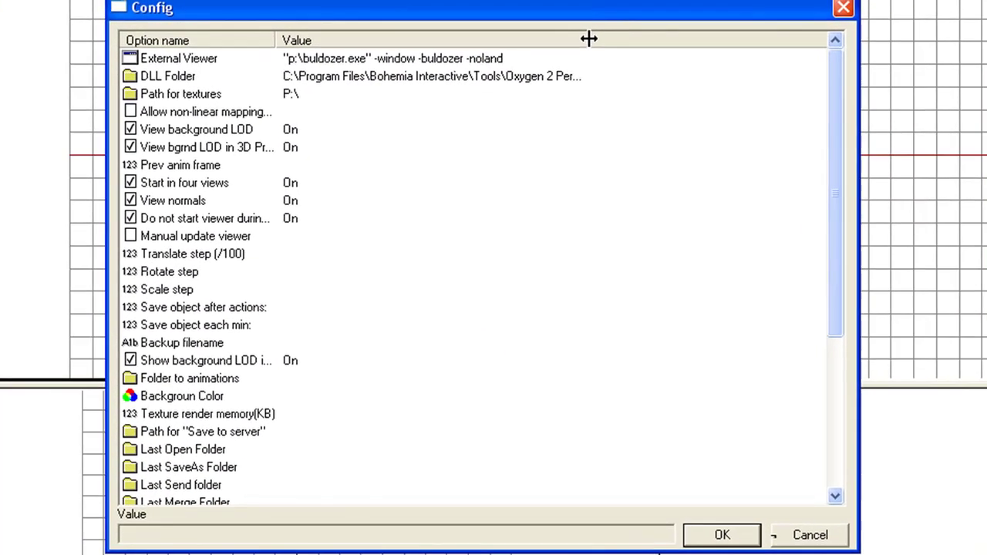
{"action": "left_click_drag", "start_coordinate": [546, 33], "coordinate": [711, 49]}
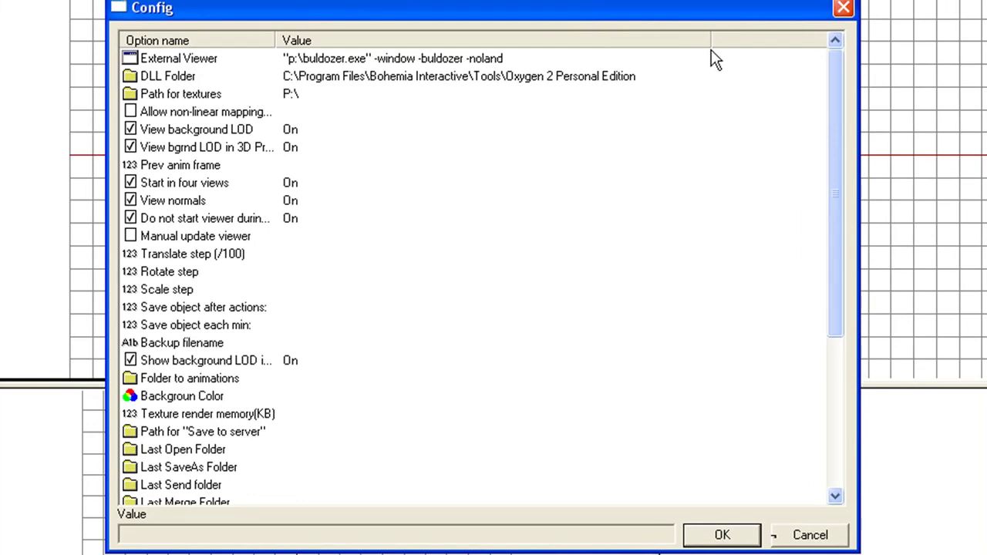
{"action": "left_click", "coordinate": [177, 60]}
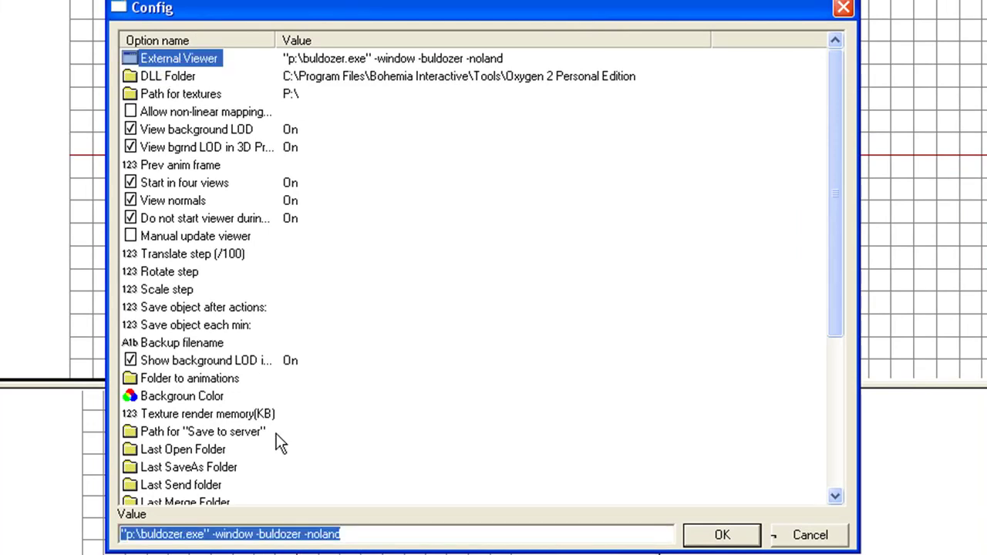
{"action": "left_click", "coordinate": [393, 540]}
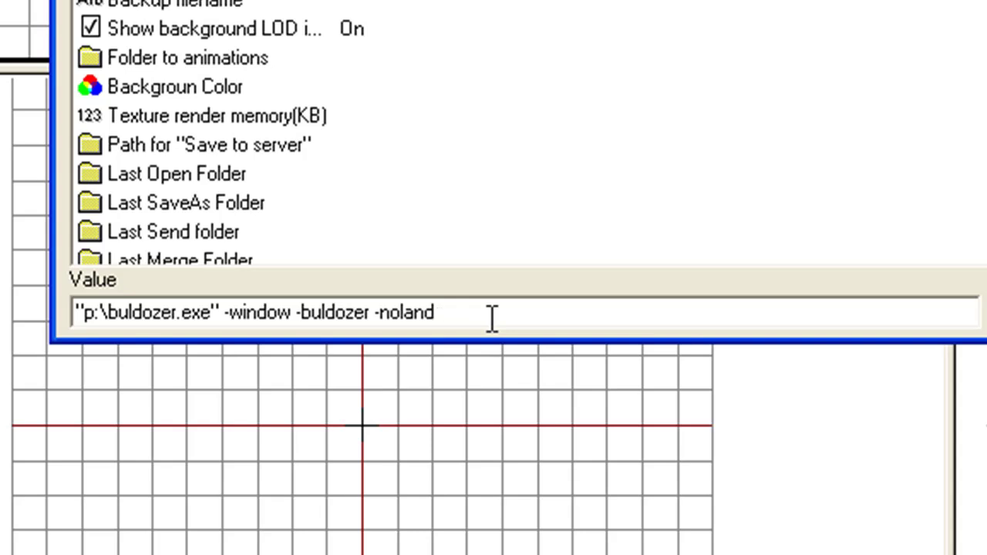
- Paste -cfg=p:\ArmA2BULDOZER.cfg onto the External Viewer command, widen option names, and accept the Config
{"action": "type", "text": "-cfg=p:\\ArmA2BULDOZER.cfg"}
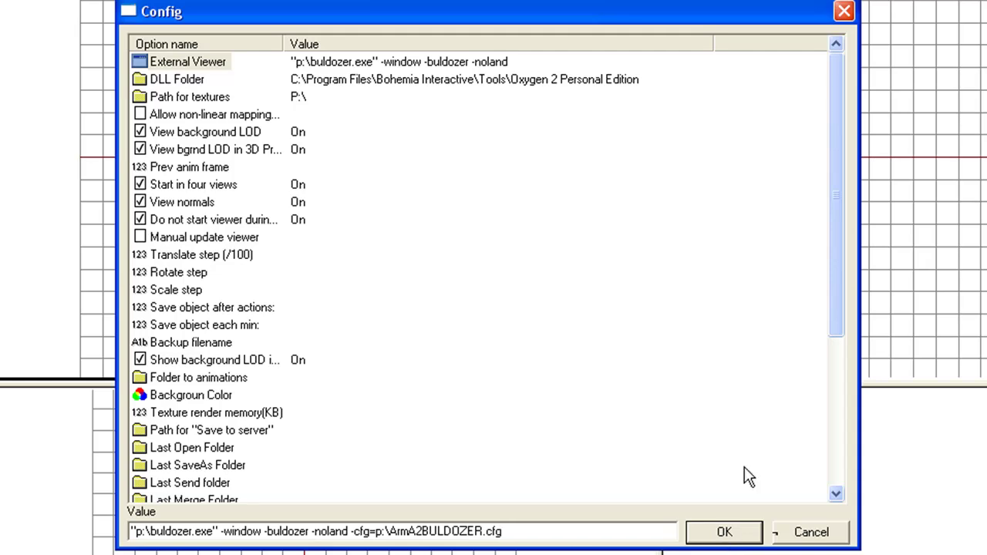
{"action": "left_click_drag", "start_coordinate": [836, 272], "coordinate": [840, 426]}
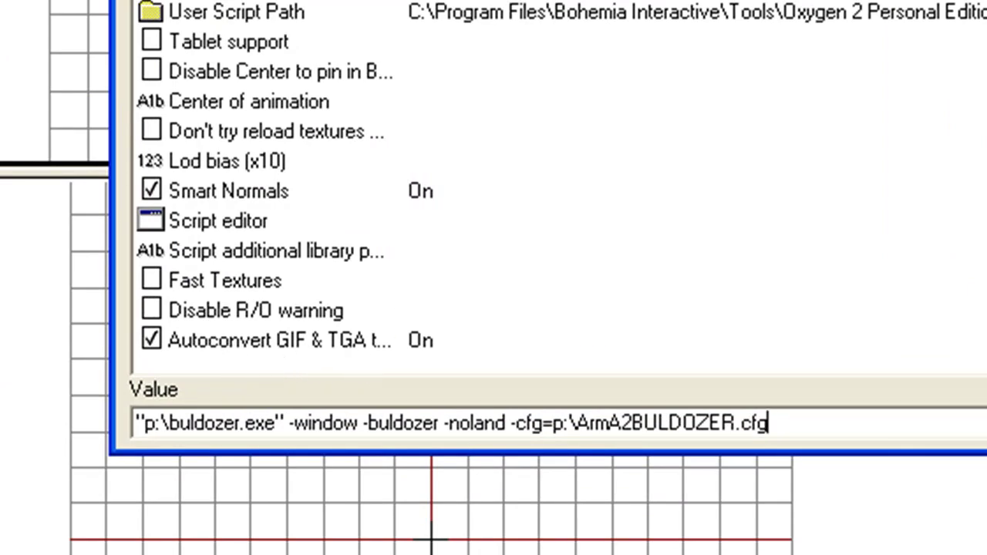
{"action": "left_click_drag", "start_coordinate": [403, 2], "coordinate": [549, 2]}
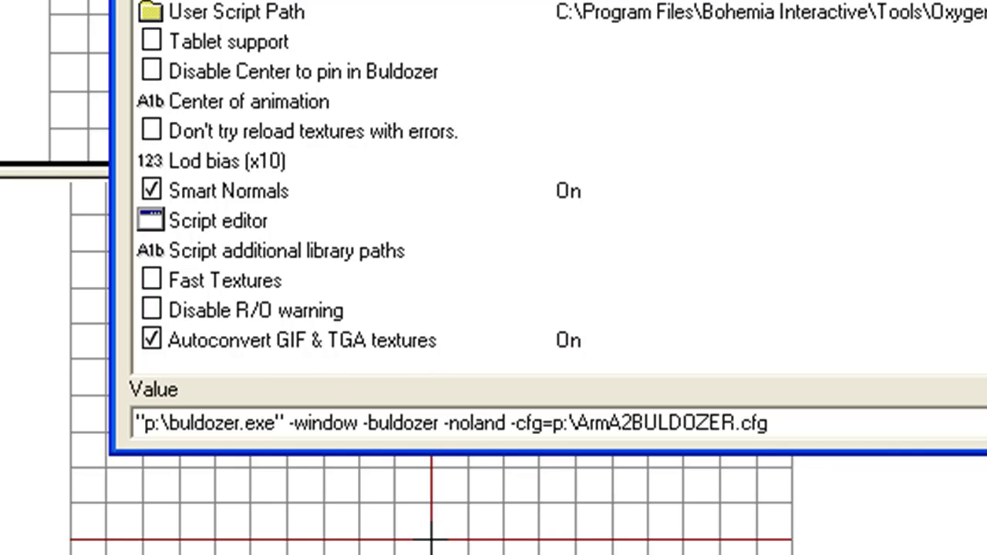
{"action": "key", "text": "Return"}
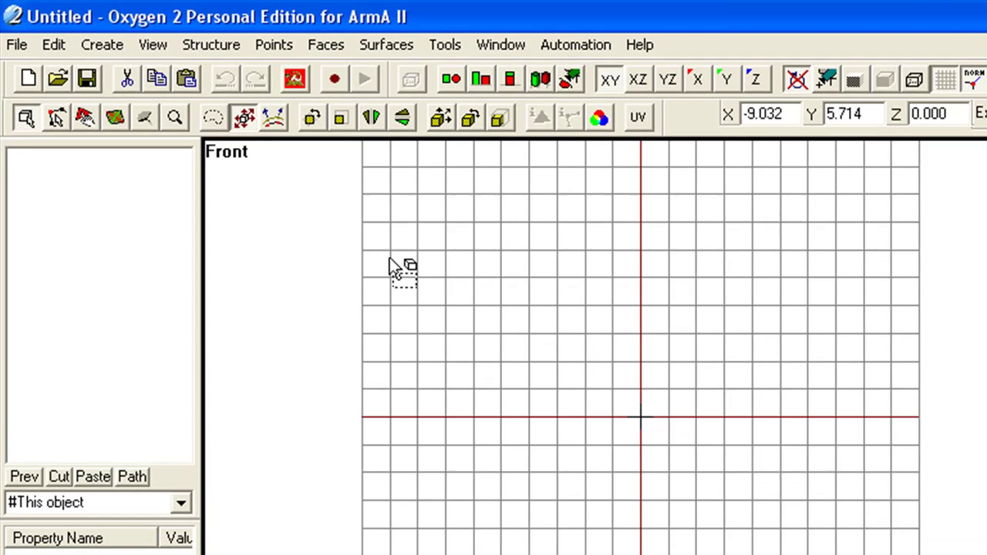
- Start Buldozer through View > Viewers > Buldozer > Start/Restart
{"action": "left_click", "coordinate": [155, 54]}
{"action": "mouse_move", "coordinate": [190, 80]}
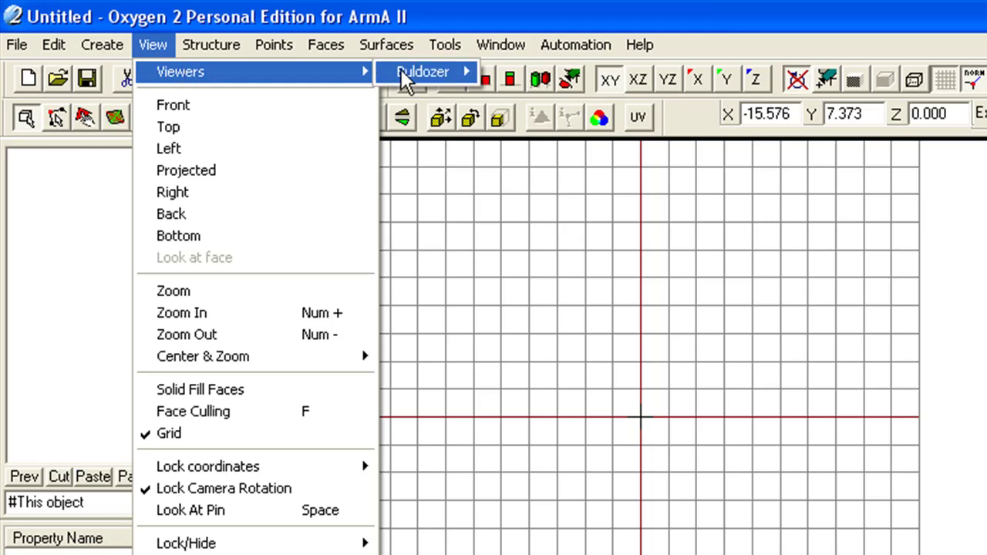
{"action": "mouse_move", "coordinate": [405, 73]}
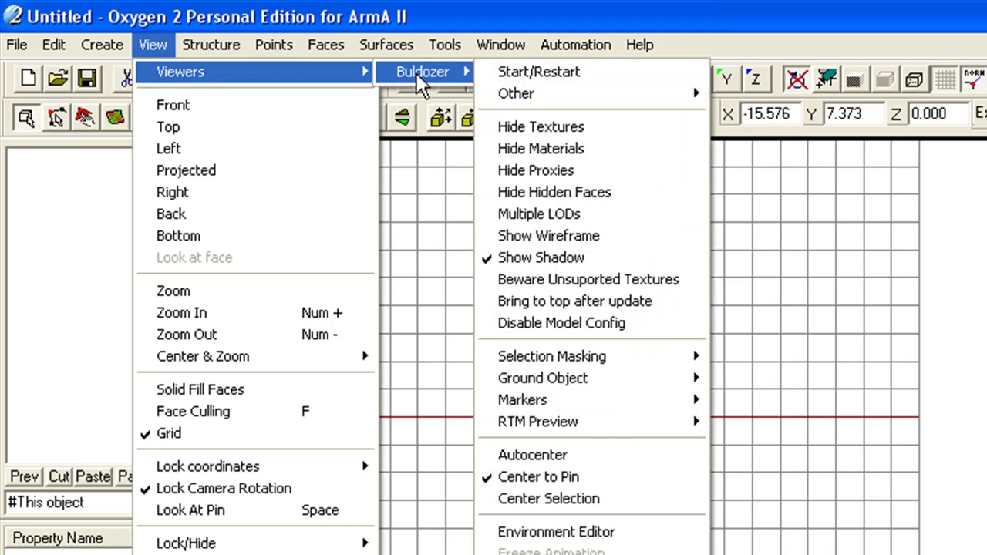
{"action": "left_click", "coordinate": [522, 74]}
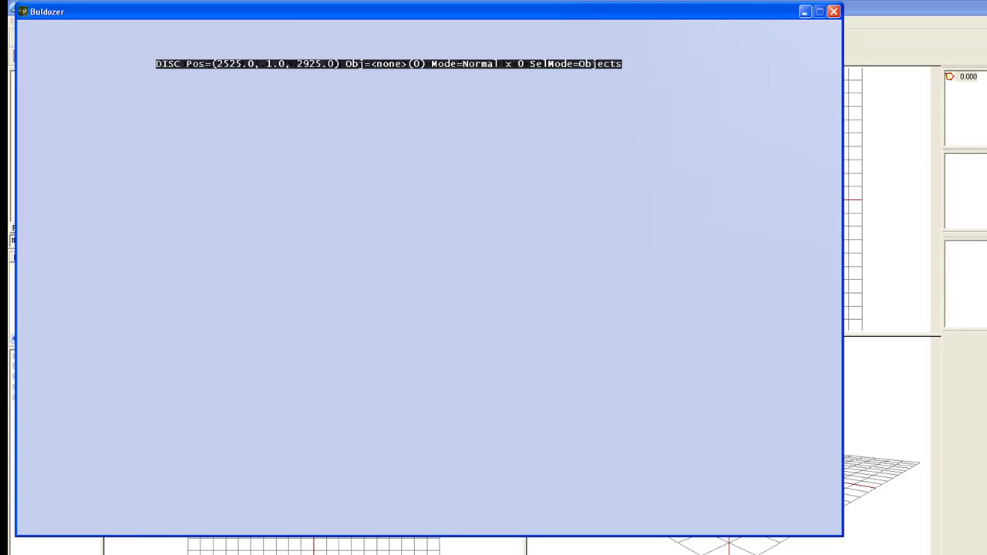
- Switch from the empty Buldozer window back to the Oxygen 2 editor
{"action": "key", "text": "alt+Tab"}
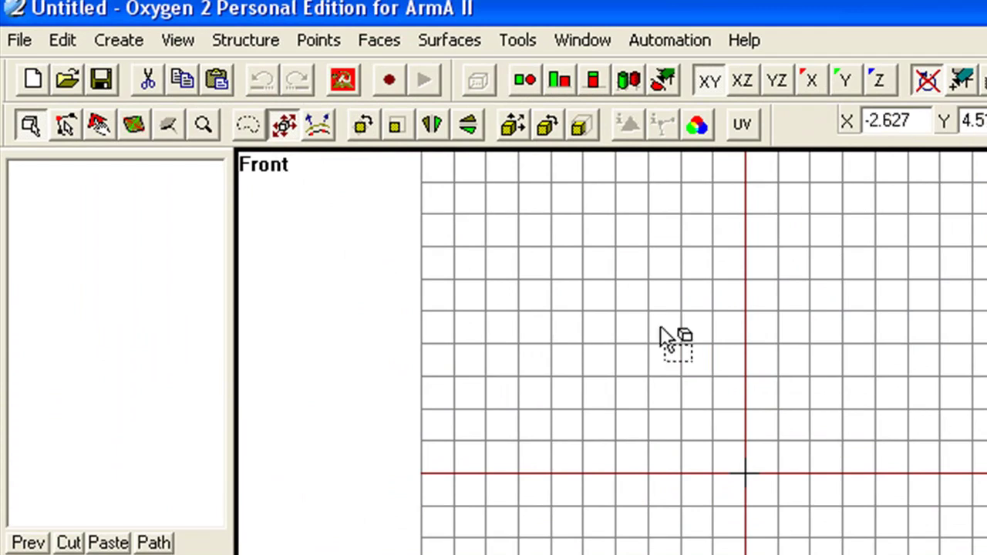
- Create a 1 x 1 x 1 box centred to the pin at the origin
{"action": "left_click", "coordinate": [117, 39]}
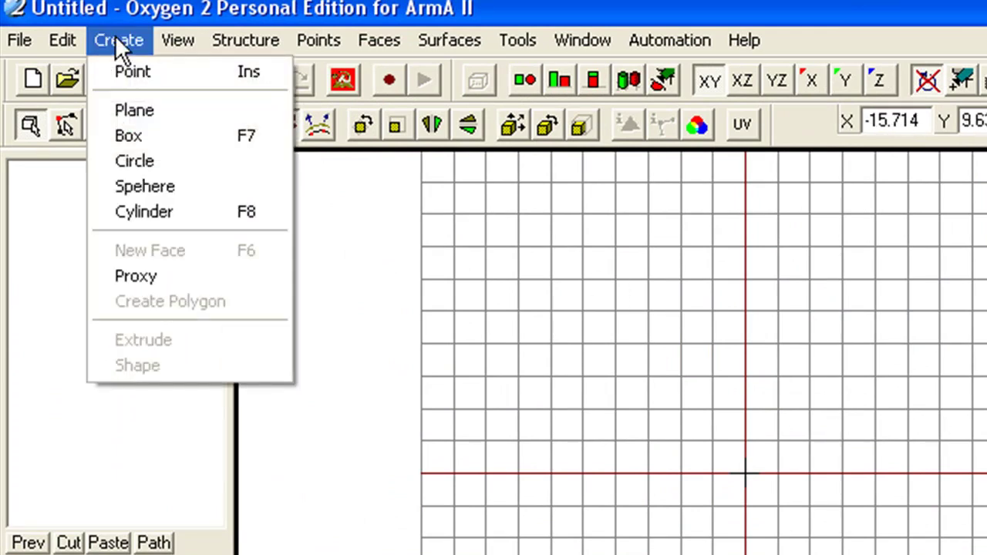
{"action": "left_click", "coordinate": [180, 135]}
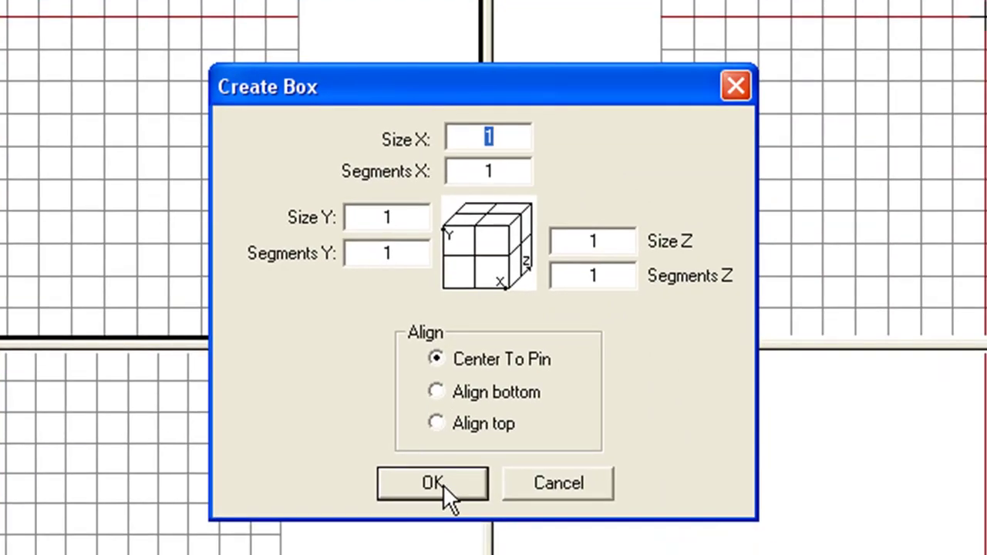
{"action": "left_click", "coordinate": [444, 483]}
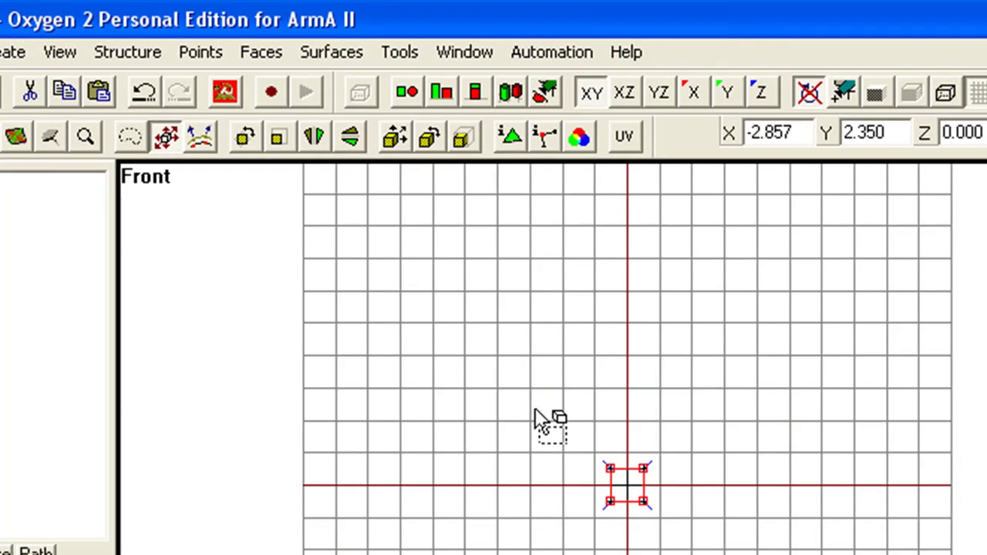
- Select the new box in the Front view and apply Surfaces > Sharp Edge to it
{"action": "left_click_drag", "start_coordinate": [535, 408], "coordinate": [726, 554]}
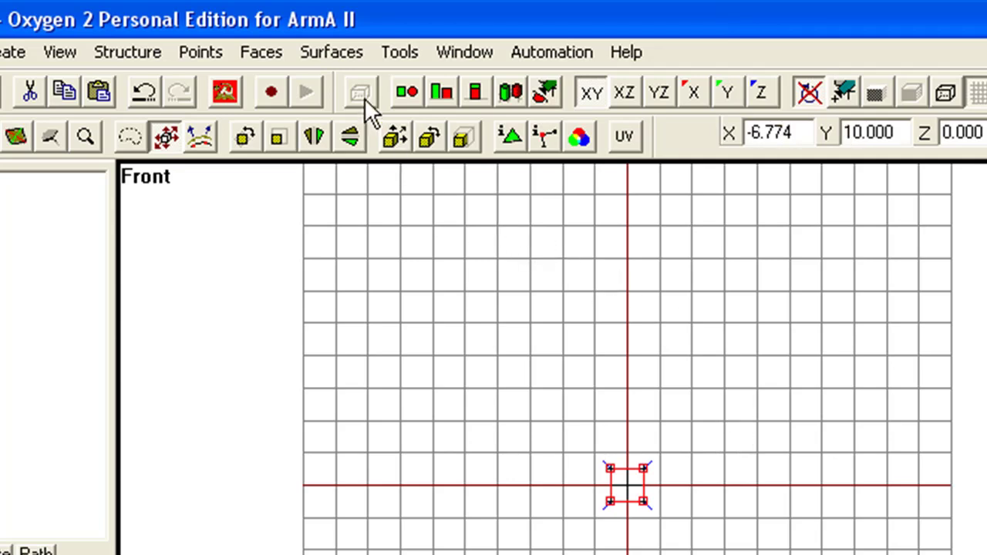
{"action": "left_click", "coordinate": [344, 55]}
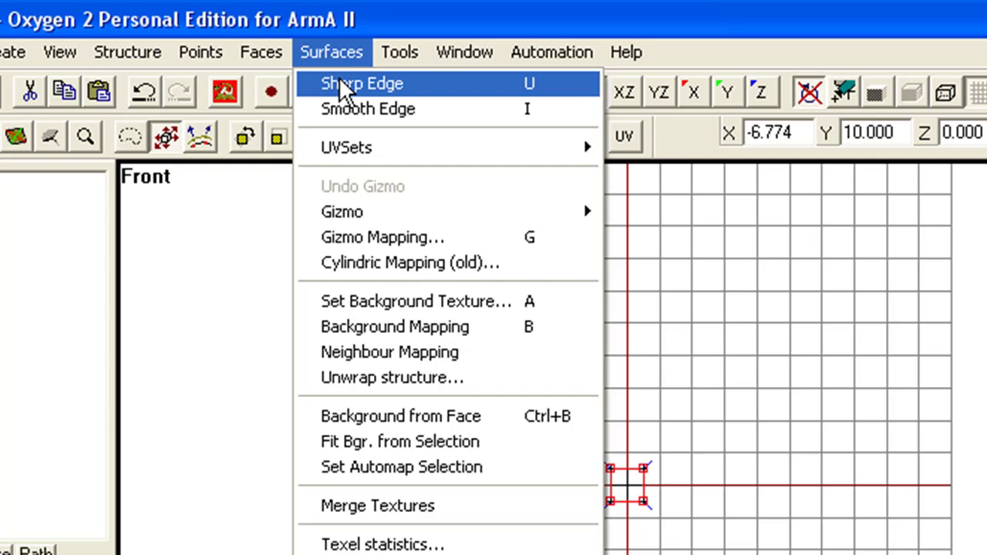
{"action": "left_click", "coordinate": [344, 83]}
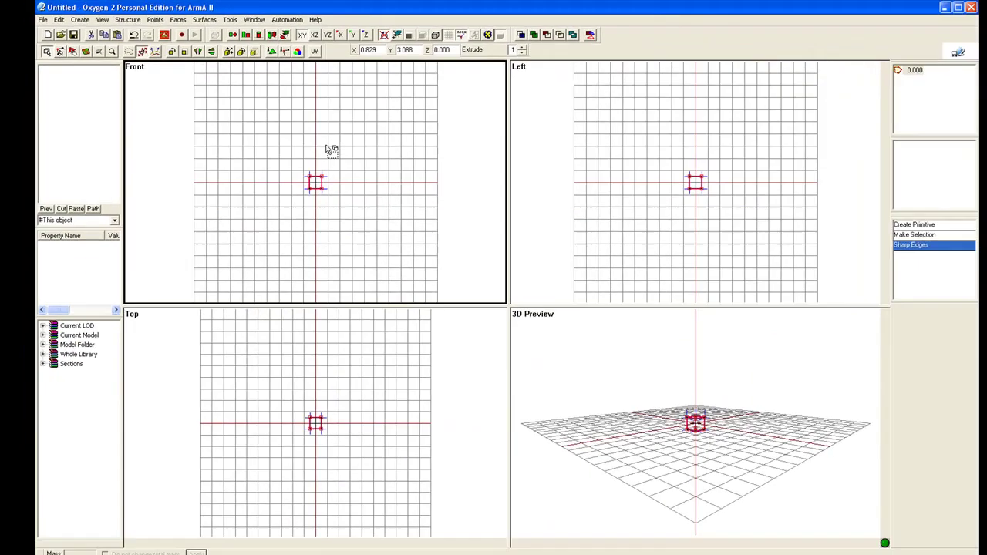
{"action": "key", "text": "alt+Tab"}
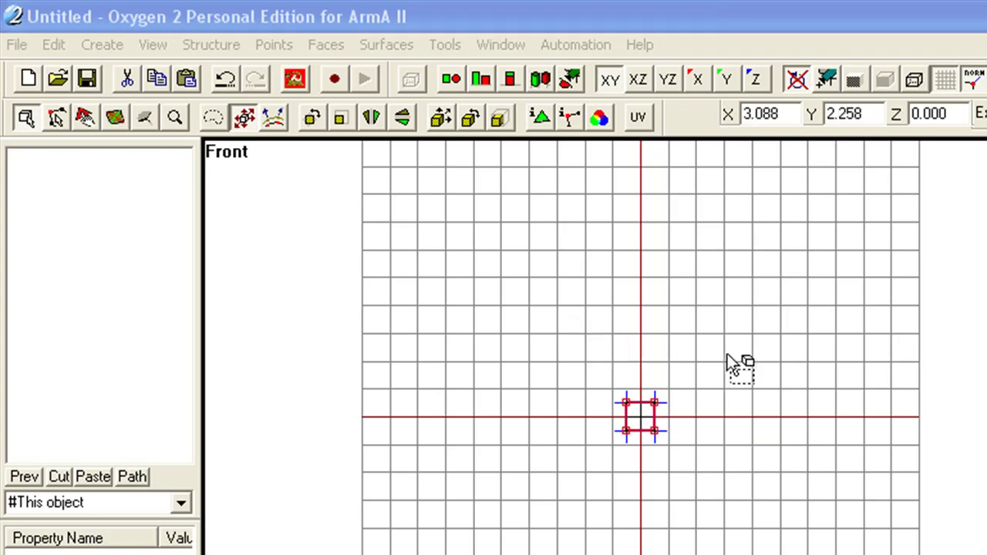
- Start a new model without saving the box, then open 5t_guntruck.p3d from BIModels
{"action": "left_click", "coordinate": [27, 75]}
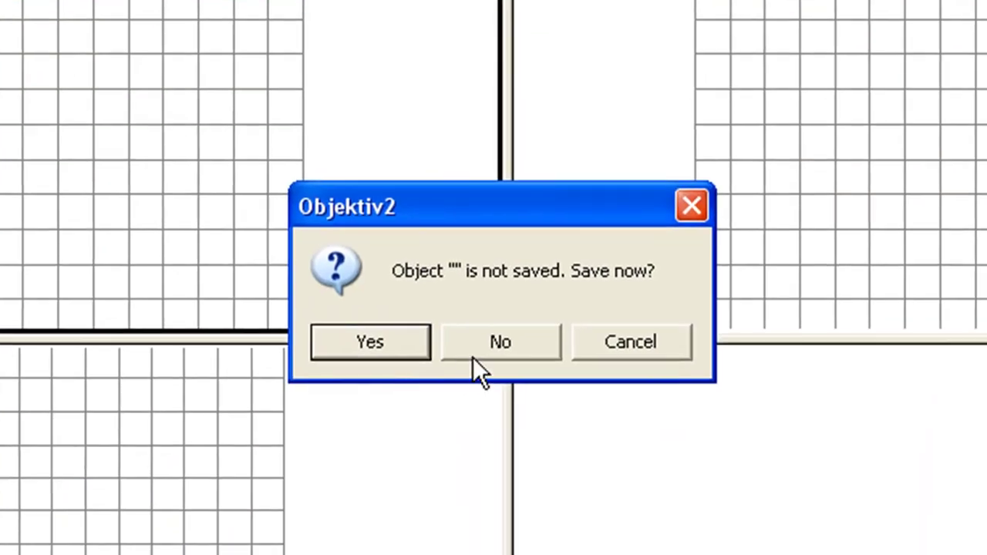
{"action": "left_click", "coordinate": [497, 352]}
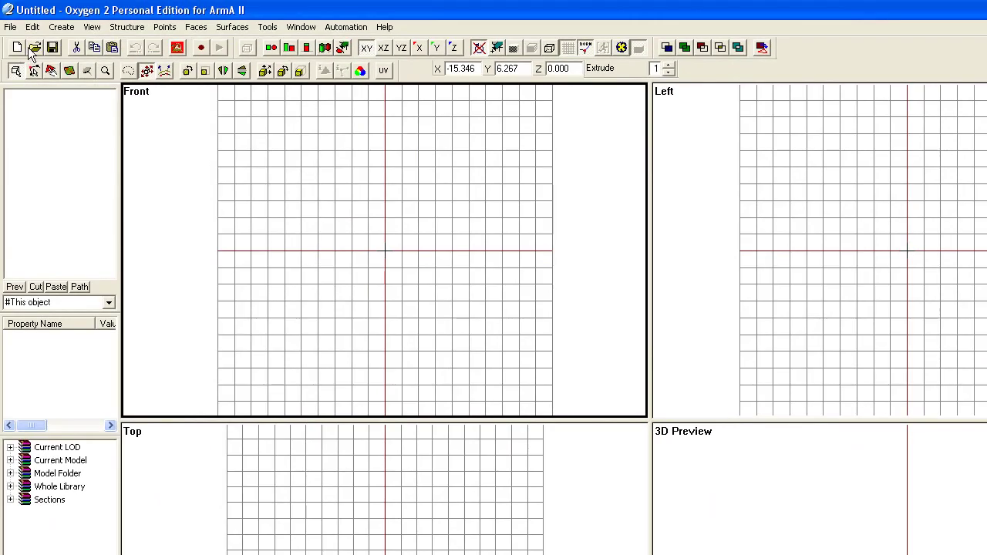
{"action": "left_click", "coordinate": [35, 47]}
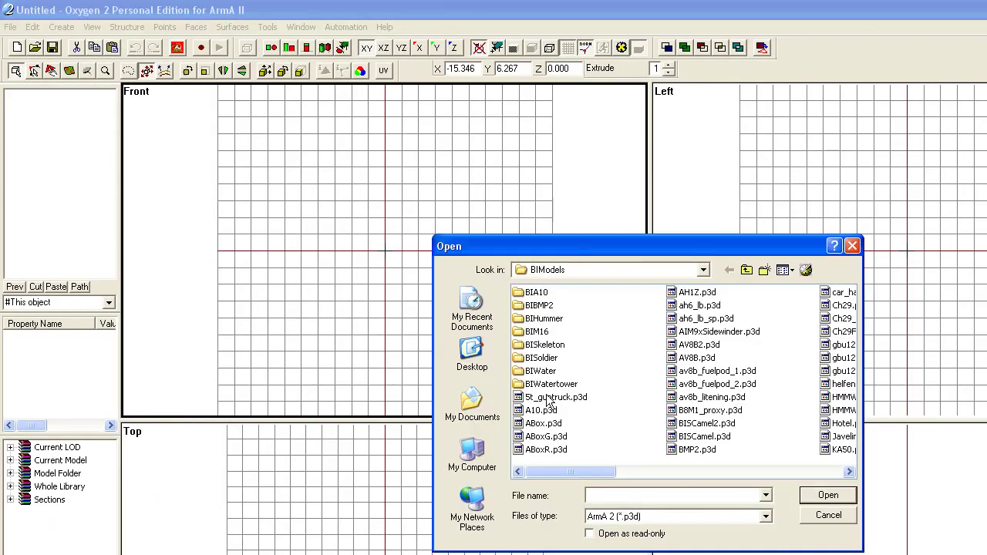
{"action": "left_click", "coordinate": [703, 270]}
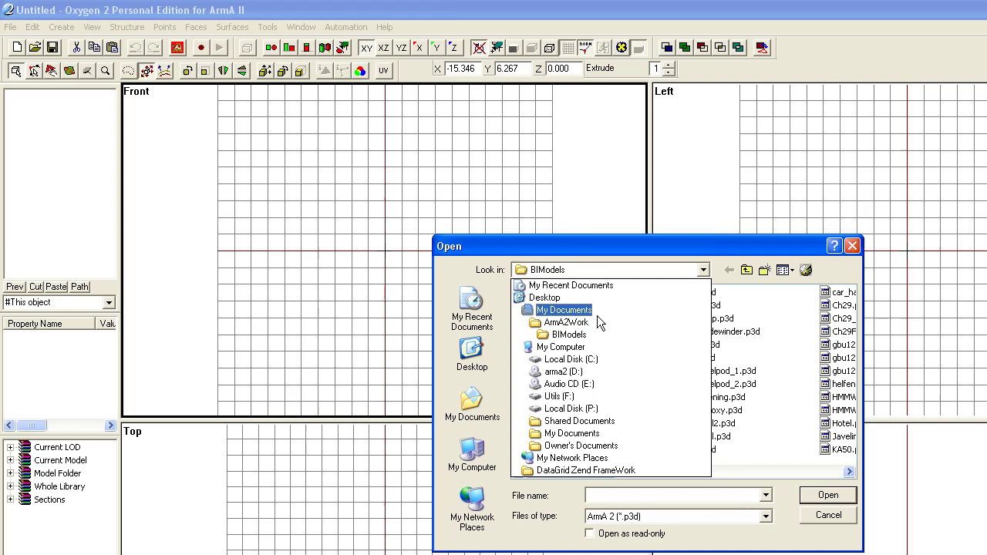
{"action": "left_click", "coordinate": [578, 337]}
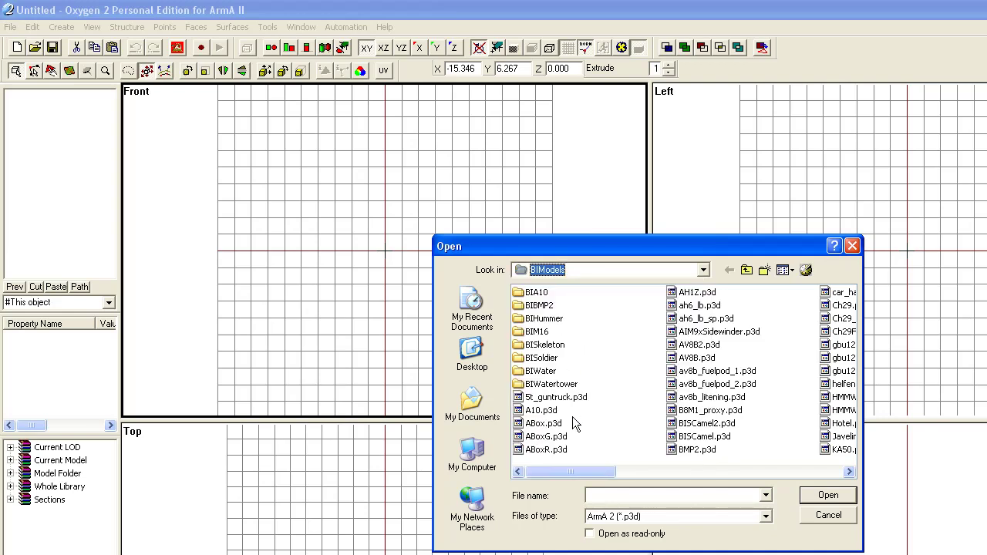
{"action": "left_click", "coordinate": [546, 398]}
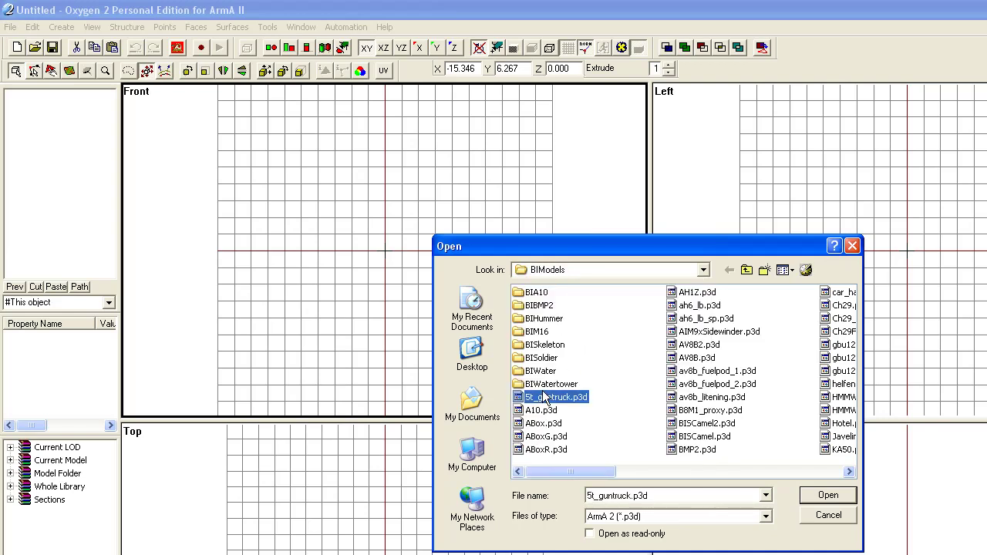
{"action": "left_click", "coordinate": [826, 496]}
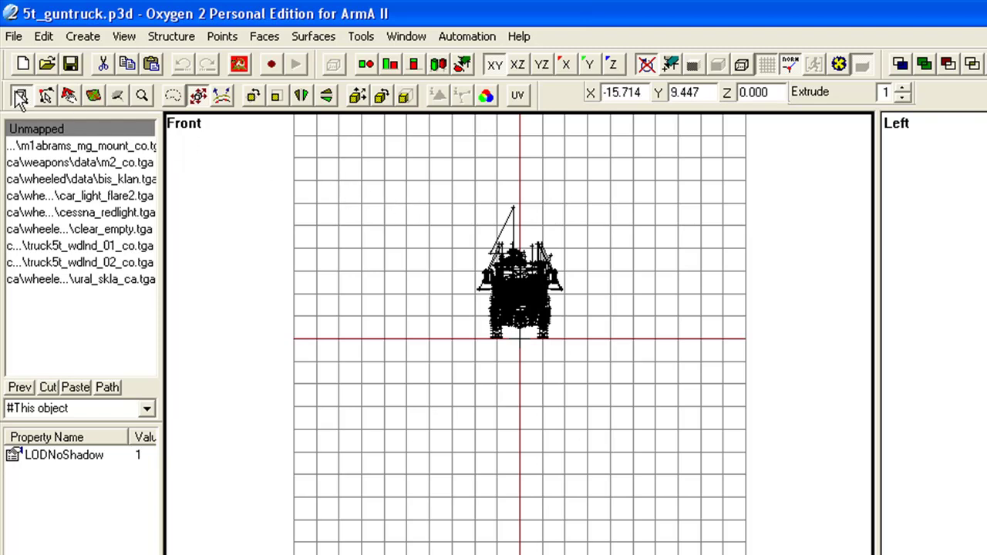
- Move the second toolbar up to dock it beside the X/Y/Z coordinate fields
{"action": "left_click_drag", "start_coordinate": [6, 90], "coordinate": [12, 117]}
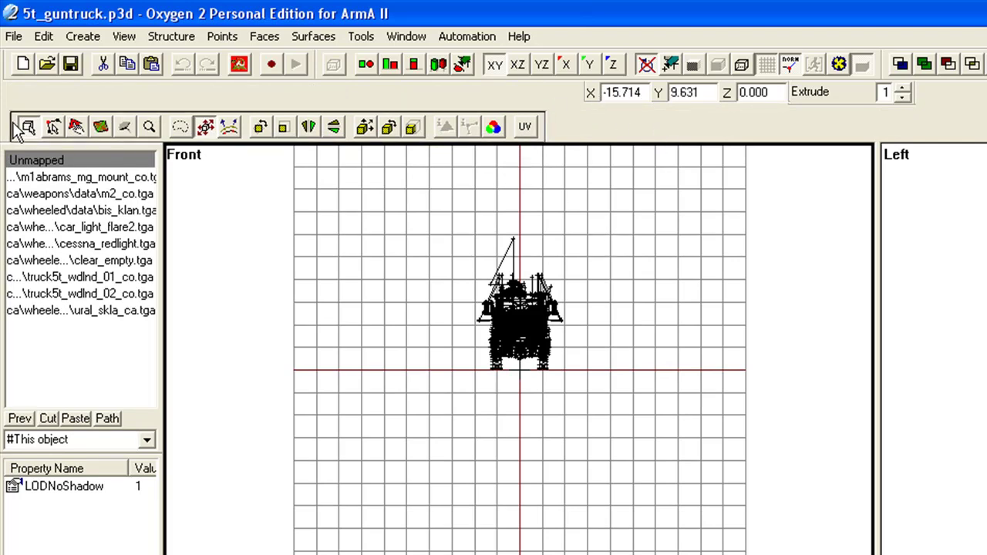
{"action": "left_click_drag", "start_coordinate": [12, 122], "coordinate": [7, 91]}
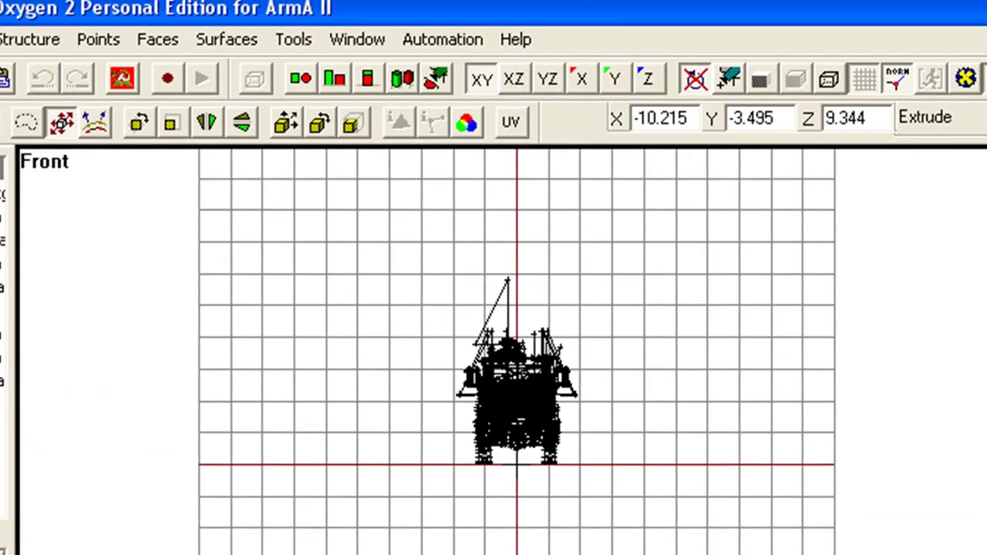
- Show the Measuring panel from the Window menu and raise its splitter higher in the side area
{"action": "left_click", "coordinate": [356, 41]}
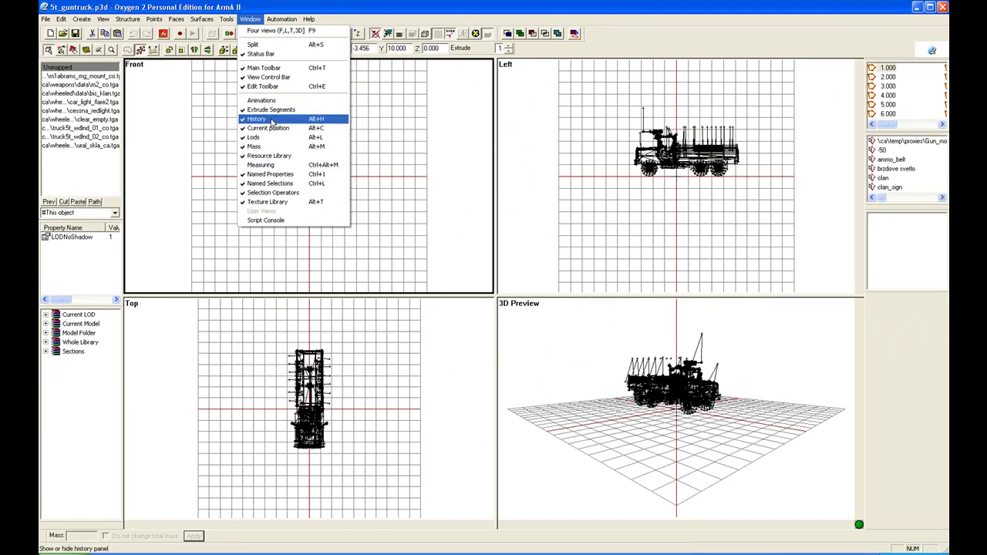
{"action": "left_click", "coordinate": [262, 167]}
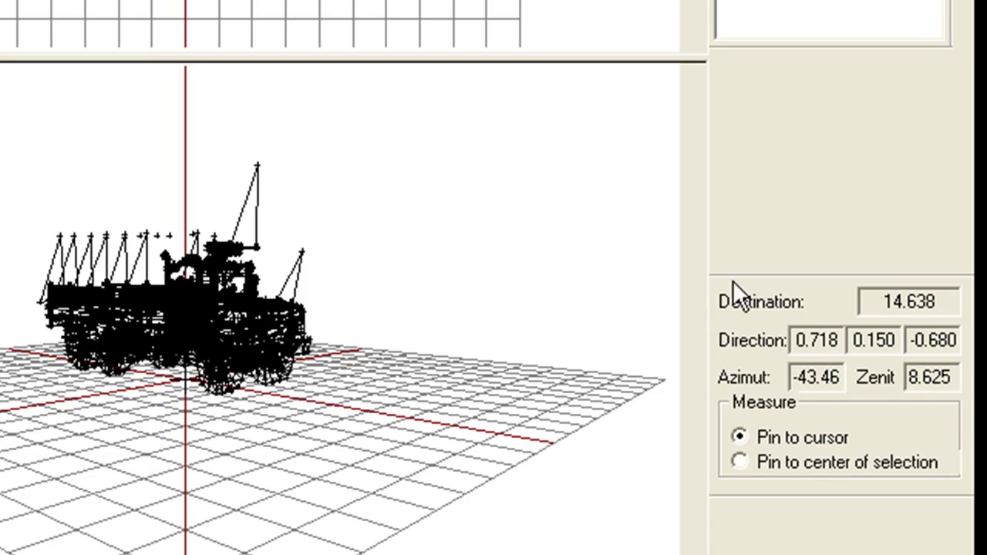
{"action": "left_click_drag", "start_coordinate": [733, 281], "coordinate": [738, 62]}
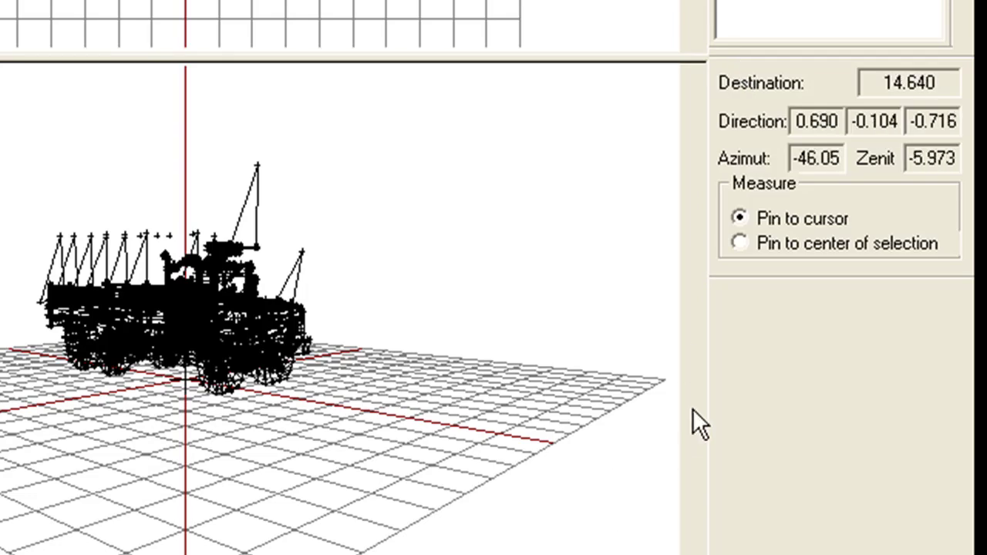